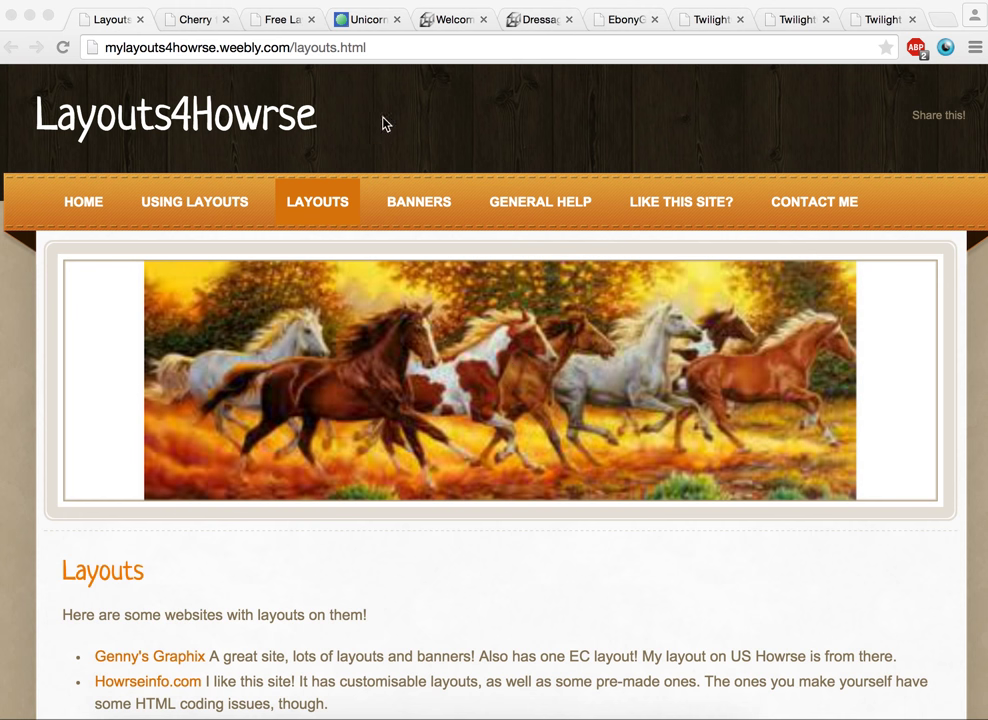
Step: Open the Howrseinfo.com link from the list of layout websites in a separate tab, view the site, and close it
scroll(311, 220, down, 1)
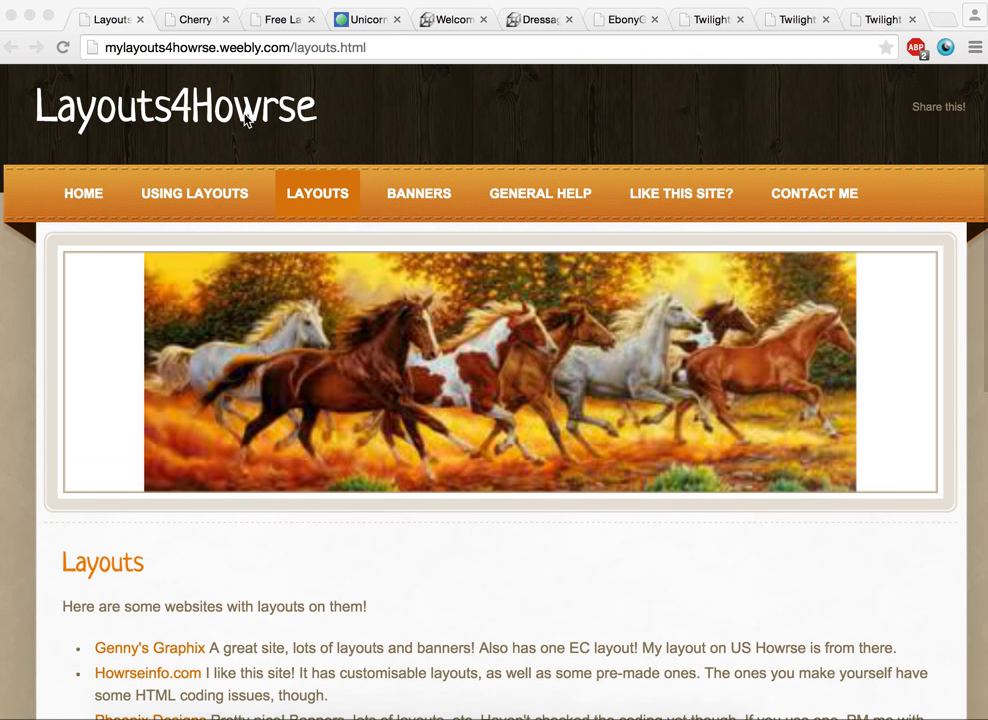
scroll(168, 412, down, 2)
scroll(185, 243, up, 2)
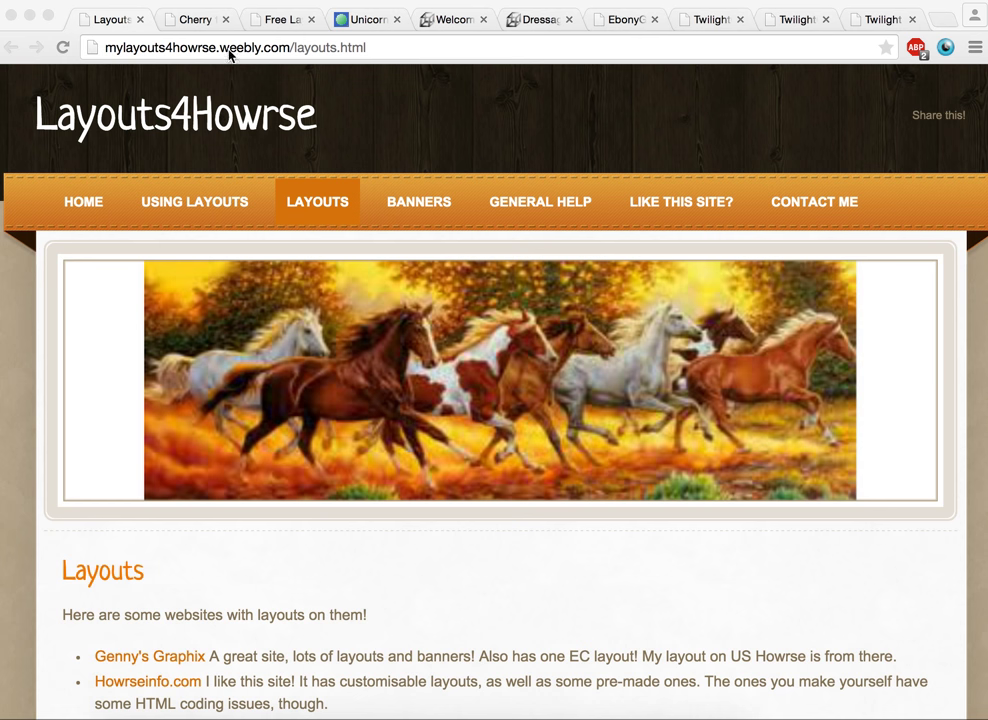
scroll(298, 426, down, 4)
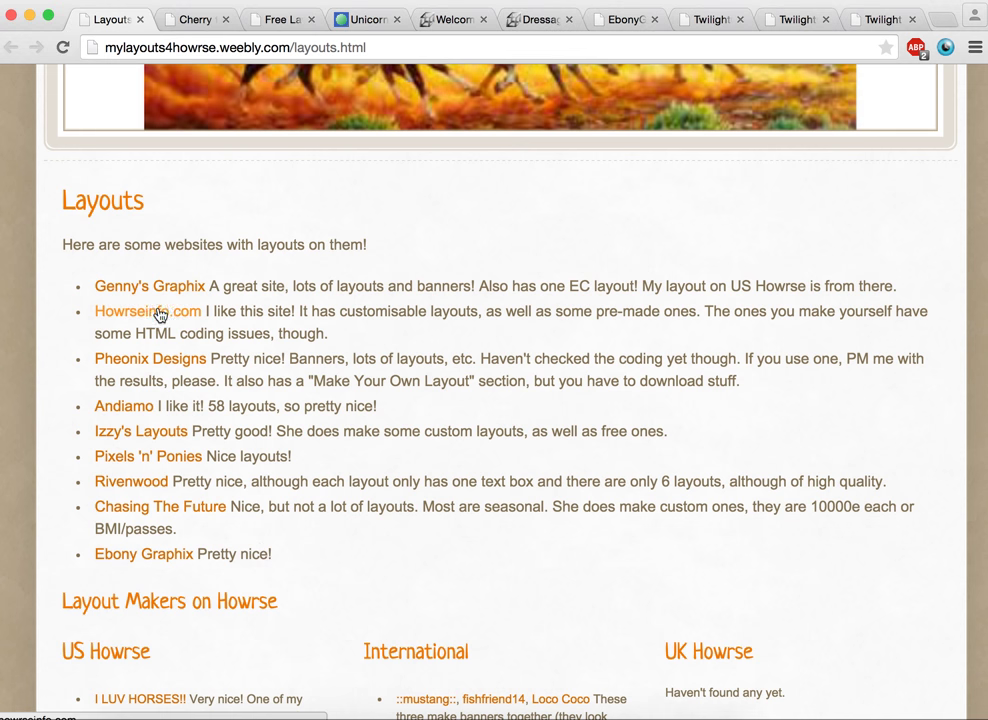
right_click(200, 318)
click(201, 319)
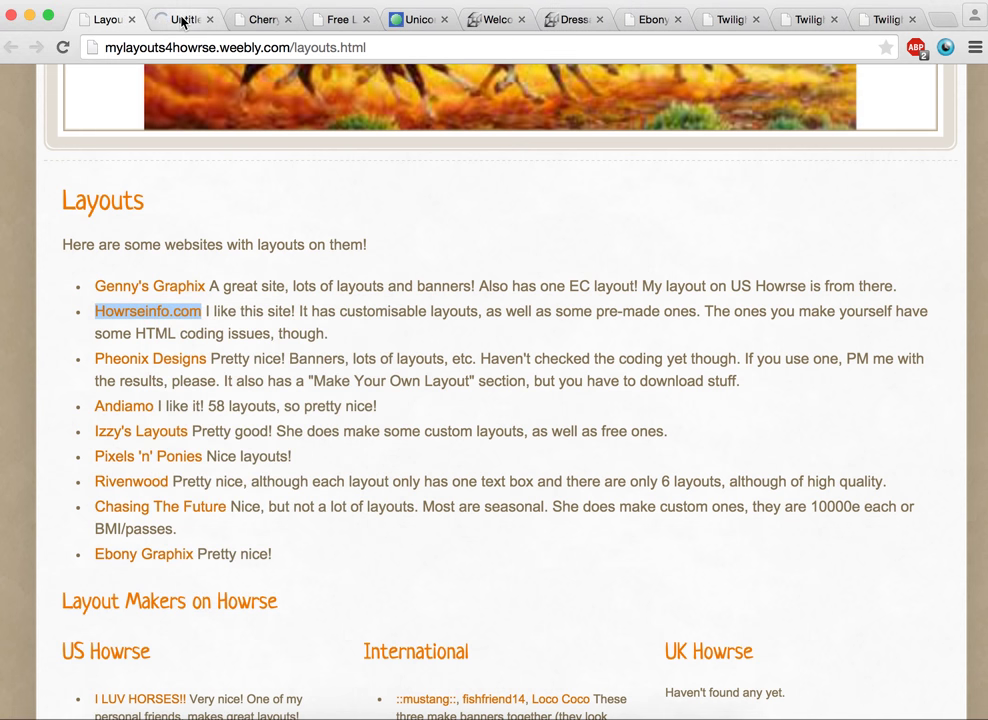
click(183, 20)
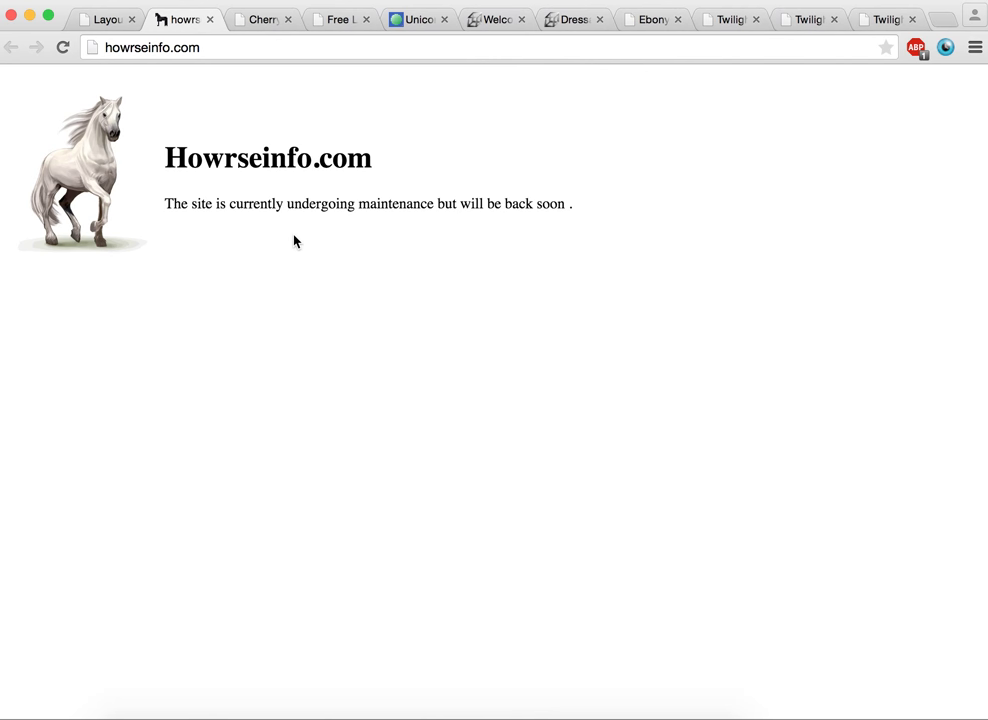
click(207, 22)
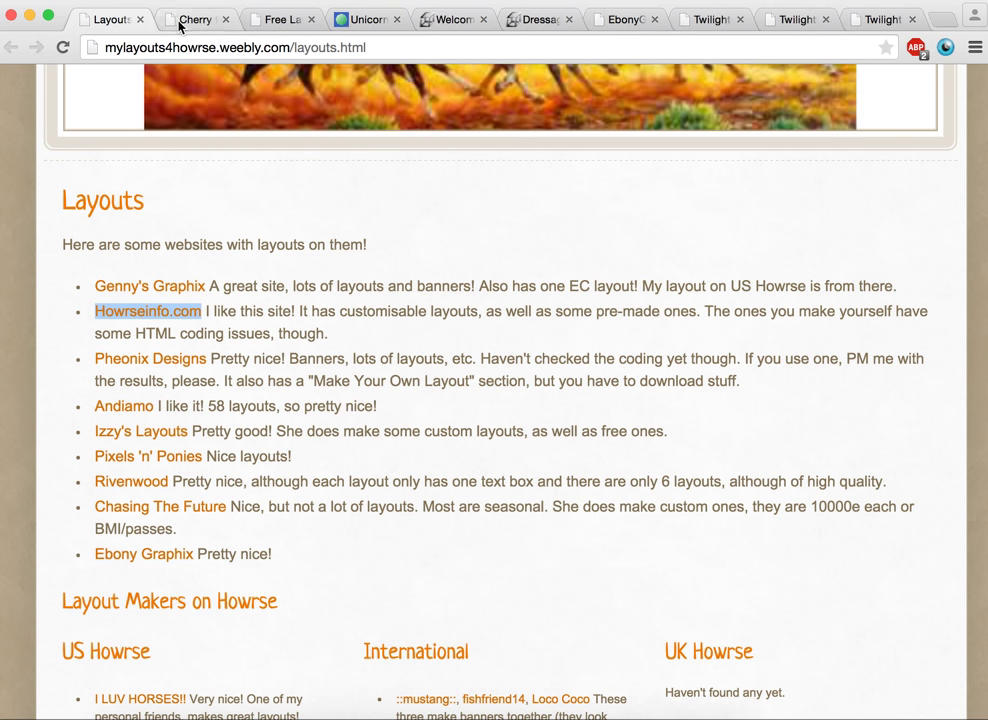
Step: Switch to the open Genny's Graphix site and go to its Other Layouts page under Free Layouts
click(190, 19)
scroll(250, 260, up, 5)
scroll(281, 295, up, 10)
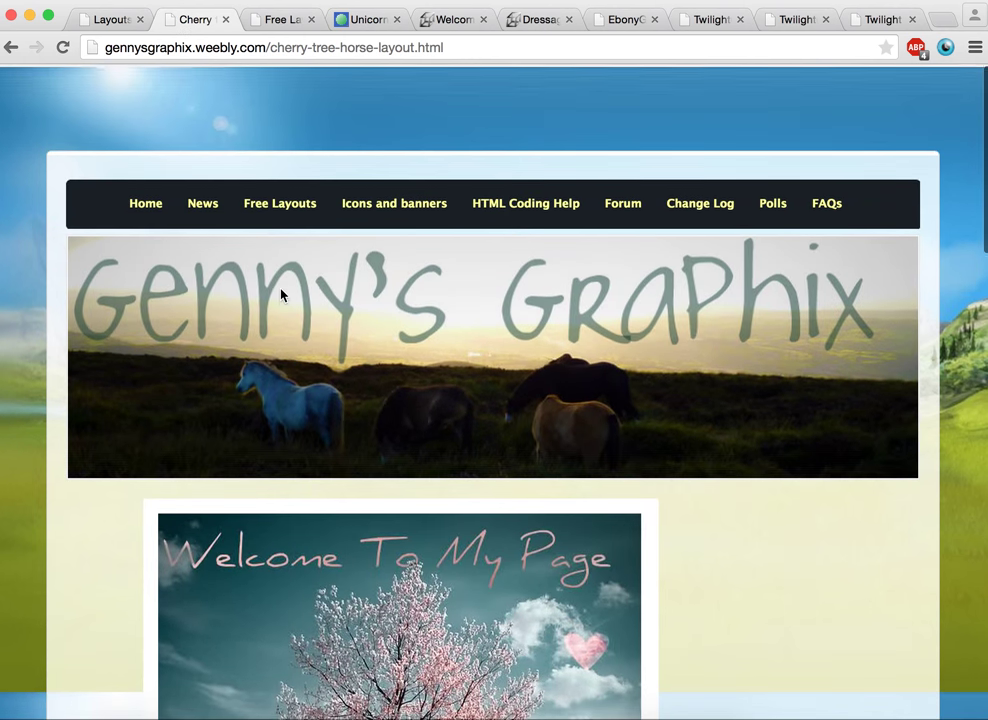
mouse_move(256, 198)
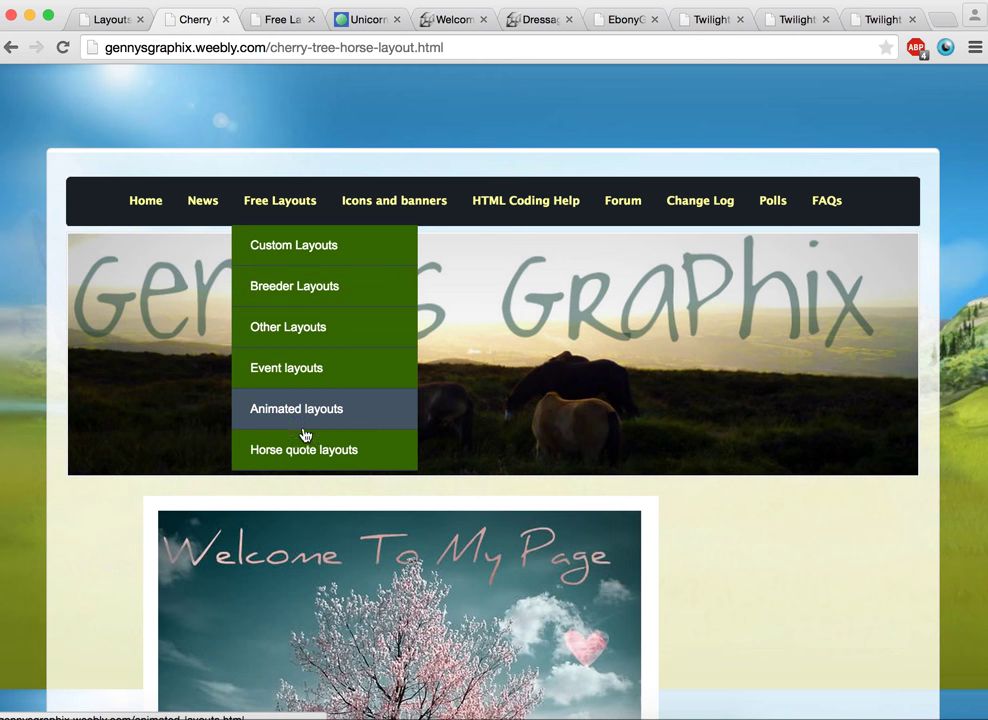
scroll(498, 387, down, 5)
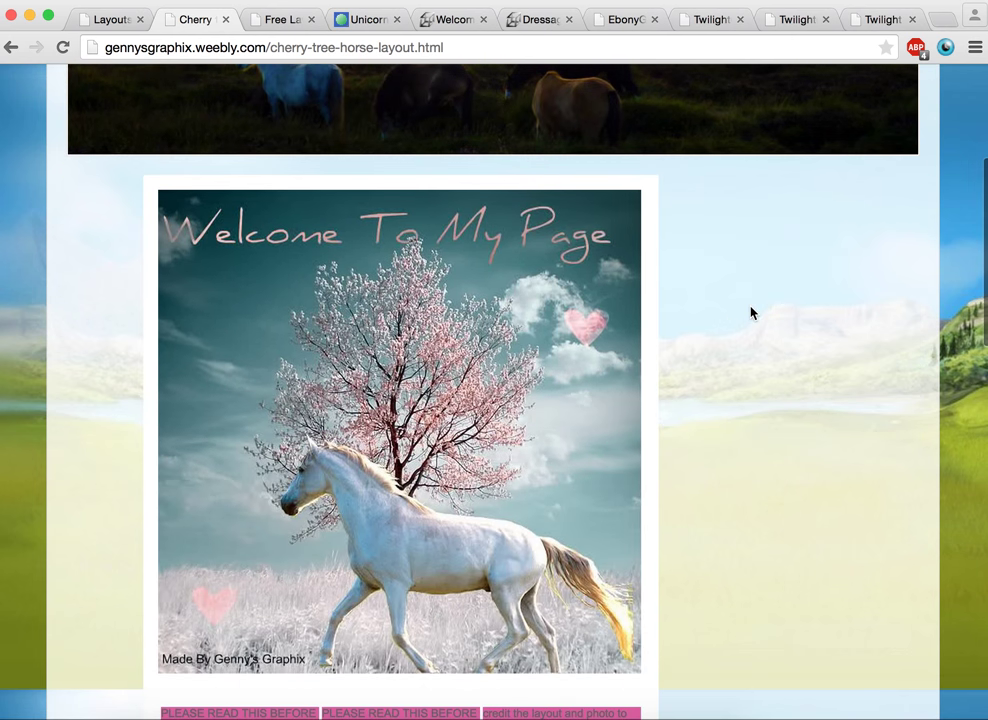
scroll(751, 313, up, 4)
mouse_move(258, 148)
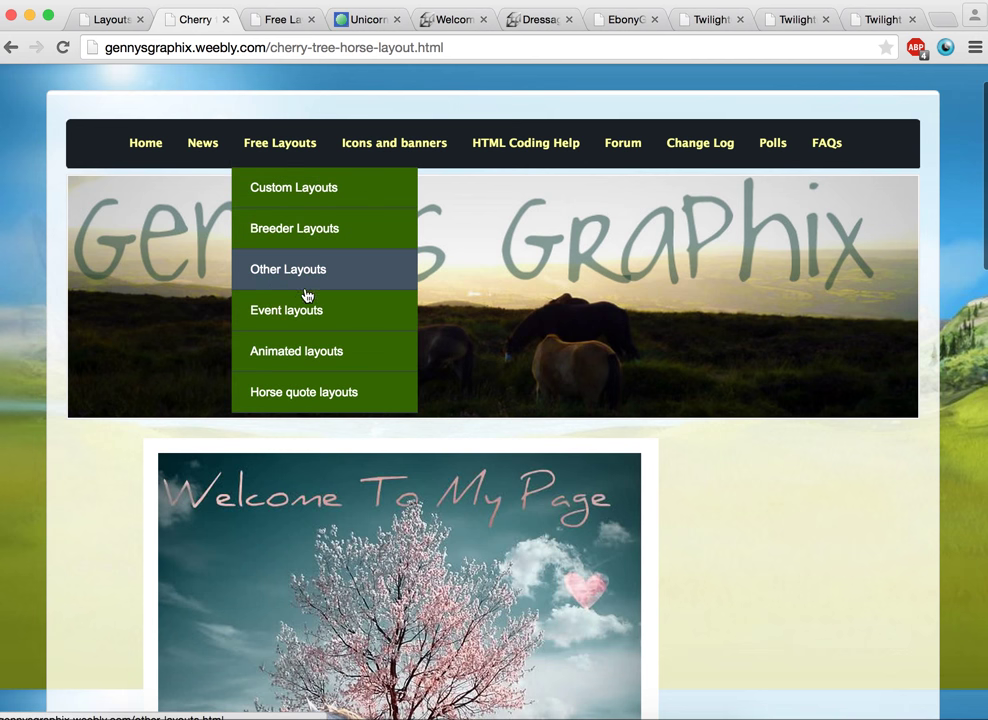
click(299, 290)
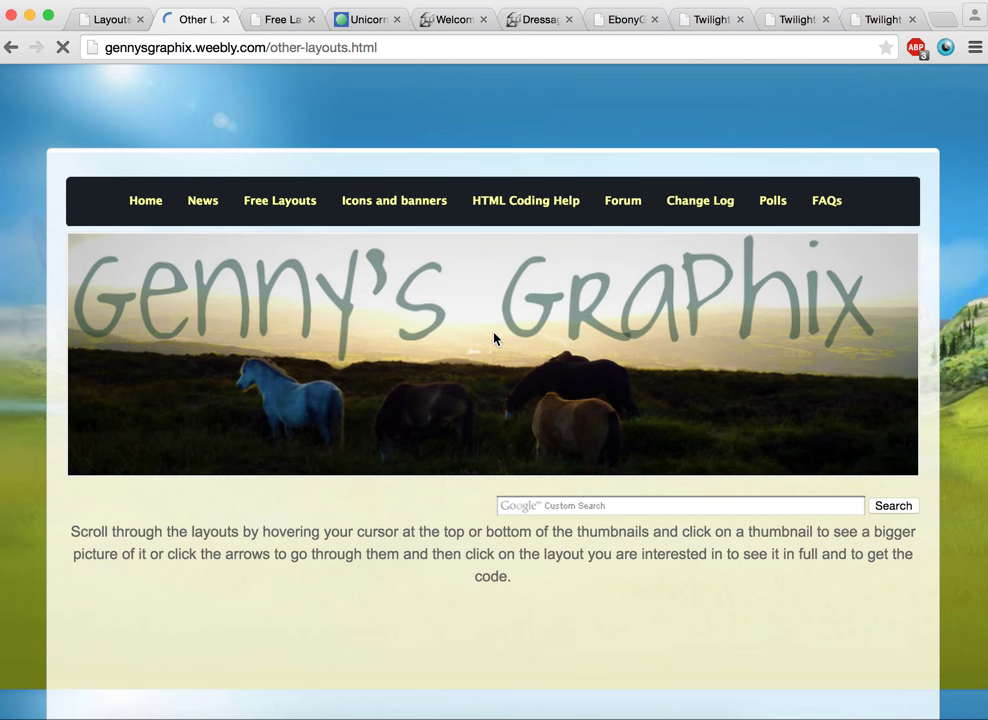
Step: Open the Cherry tree horse layout from the gallery and copy its full HTML code
scroll(496, 337, down, 6)
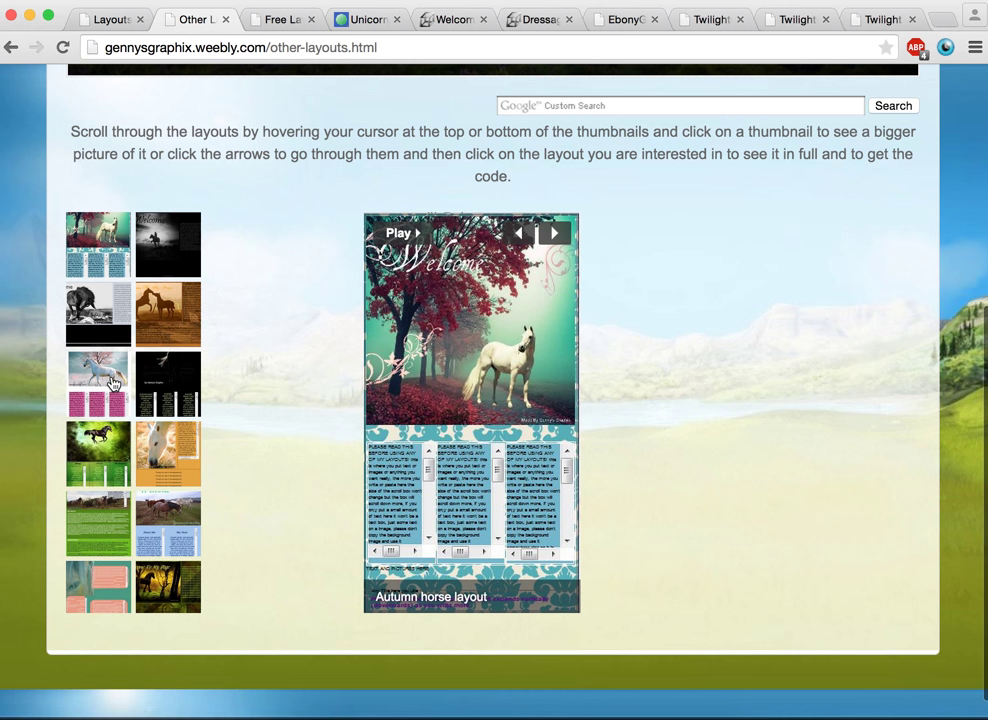
click(113, 384)
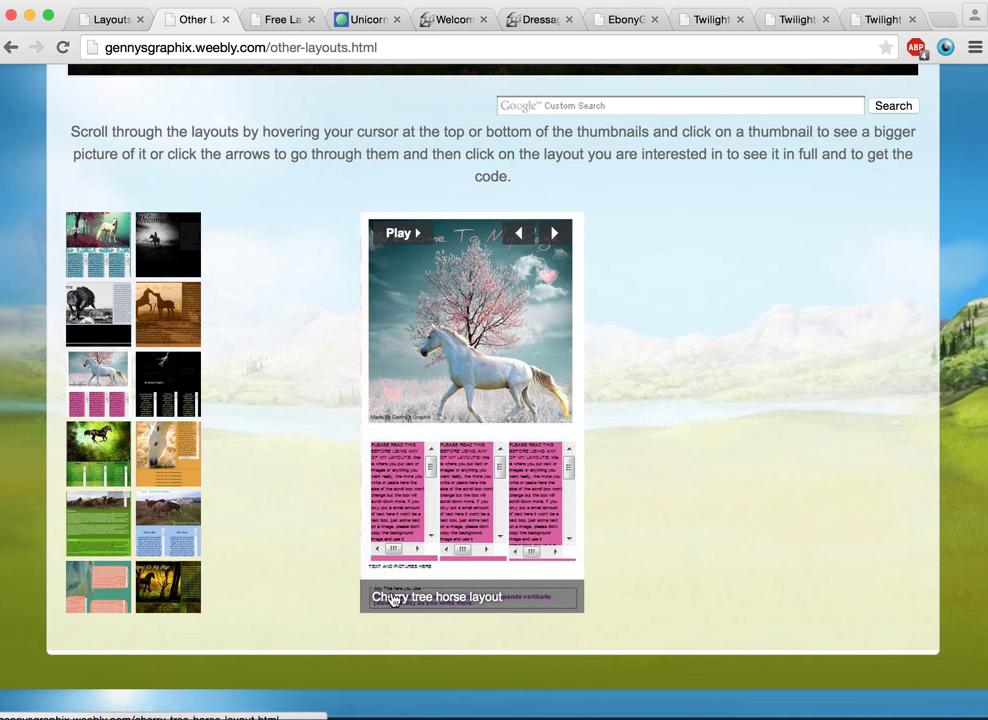
click(426, 601)
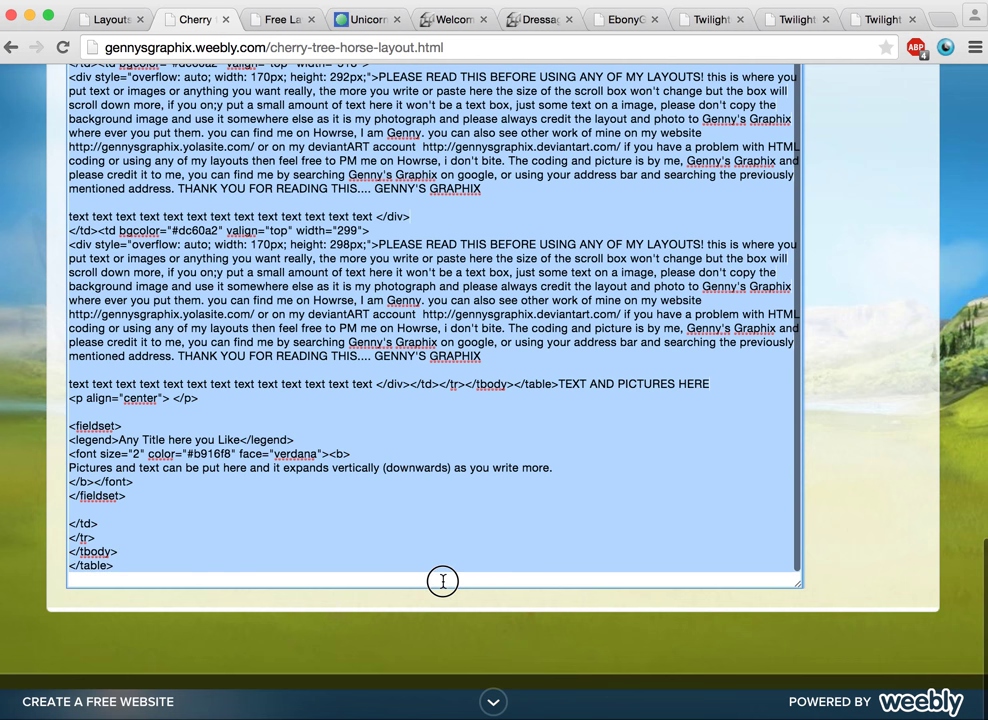
right_click(439, 194)
click(536, 285)
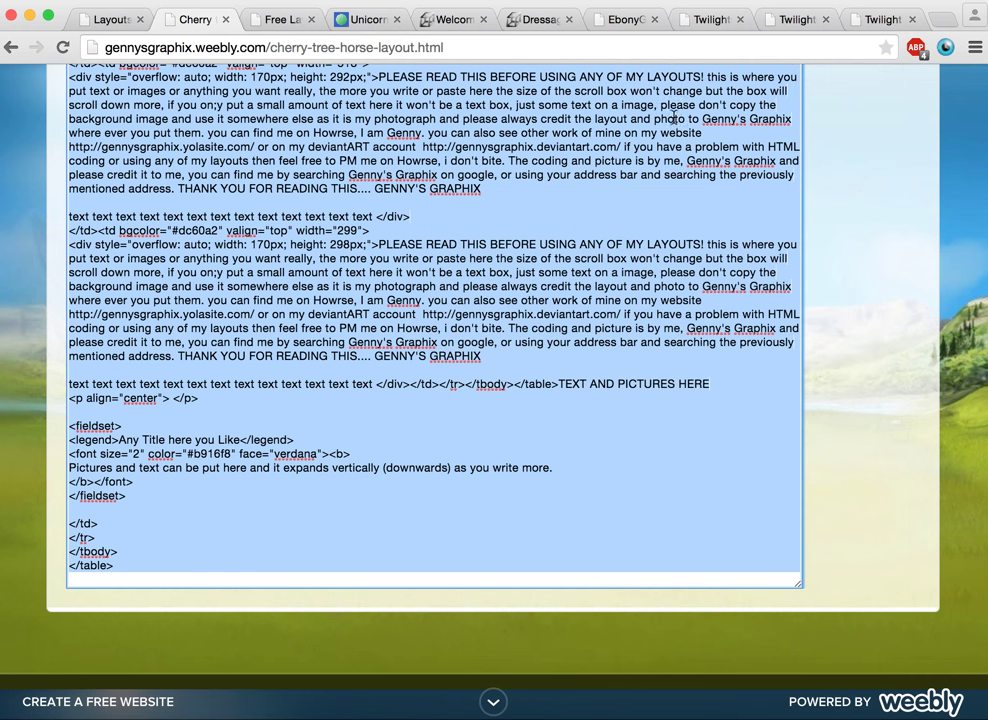
Step: Go to the player's own page on Howrse and open its Presentation section for editing
click(715, 20)
click(777, 25)
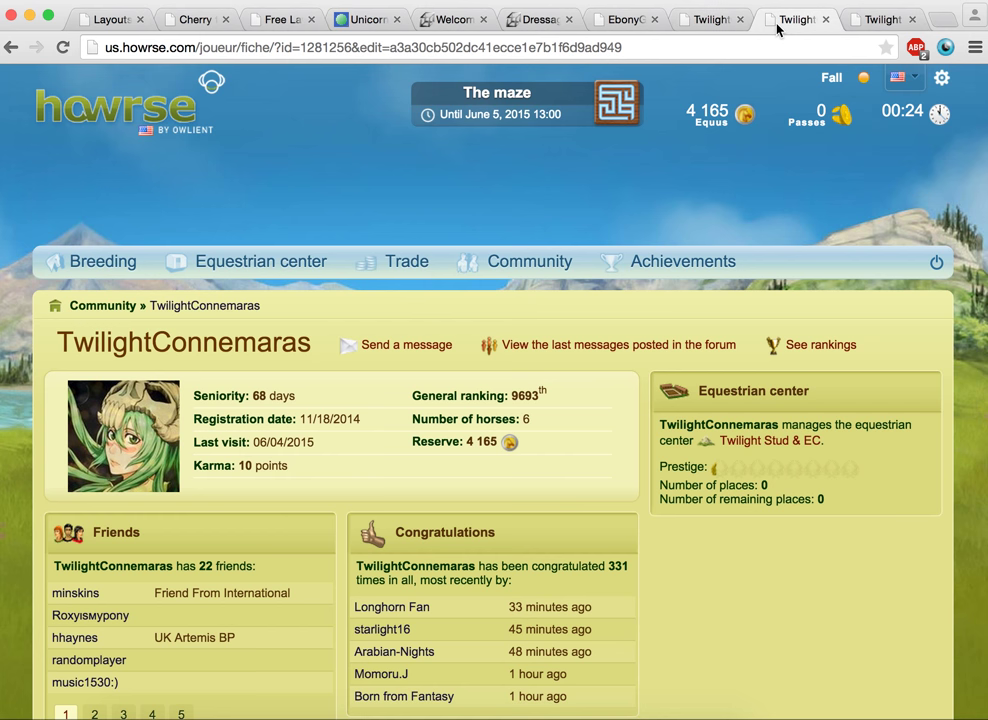
scroll(604, 339, down, 5)
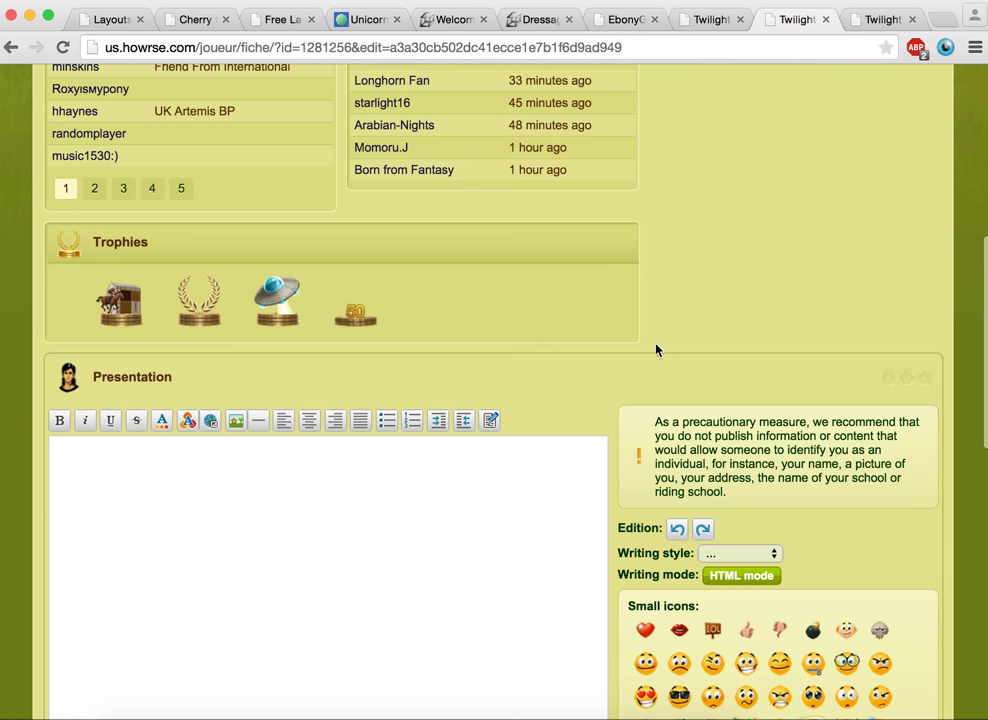
scroll(423, 84, up, 4)
mouse_move(525, 165)
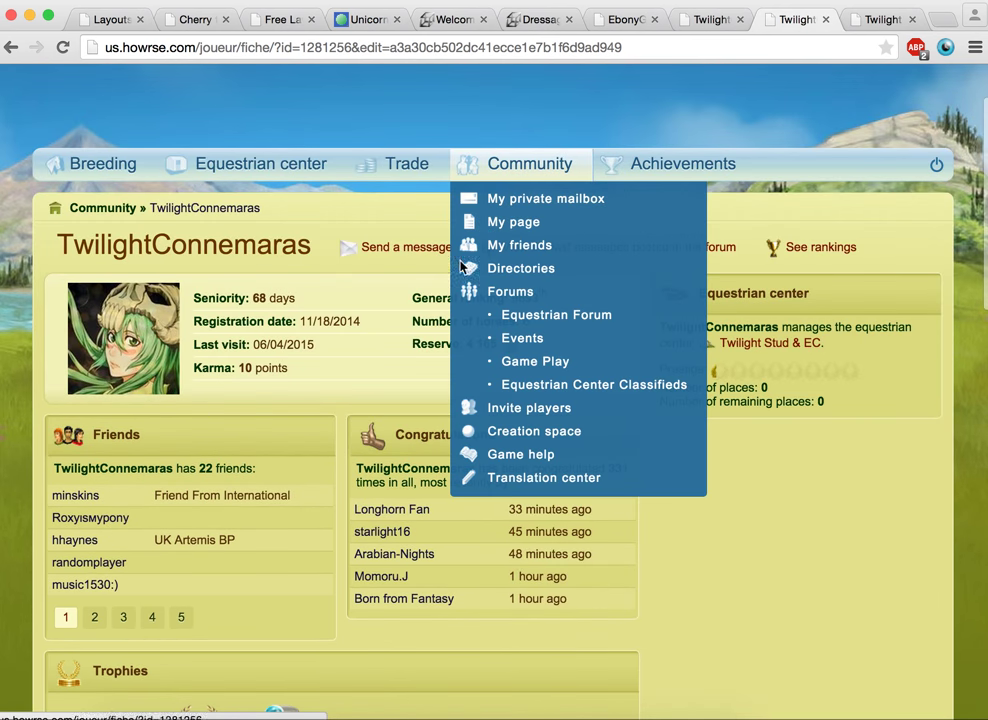
click(531, 222)
scroll(783, 290, down, 4)
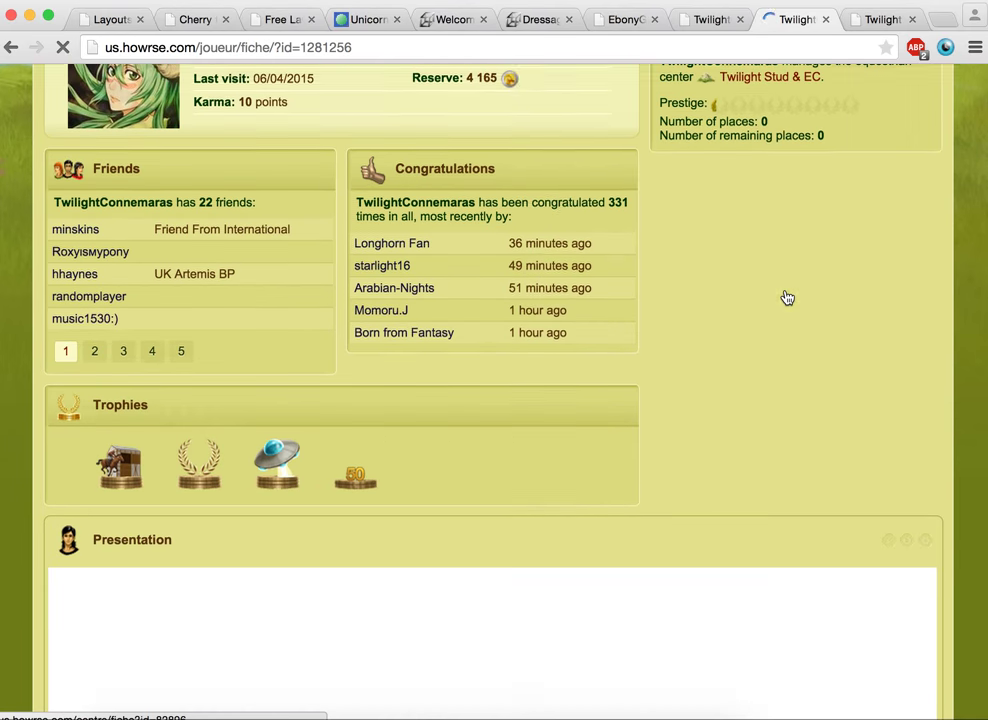
click(887, 424)
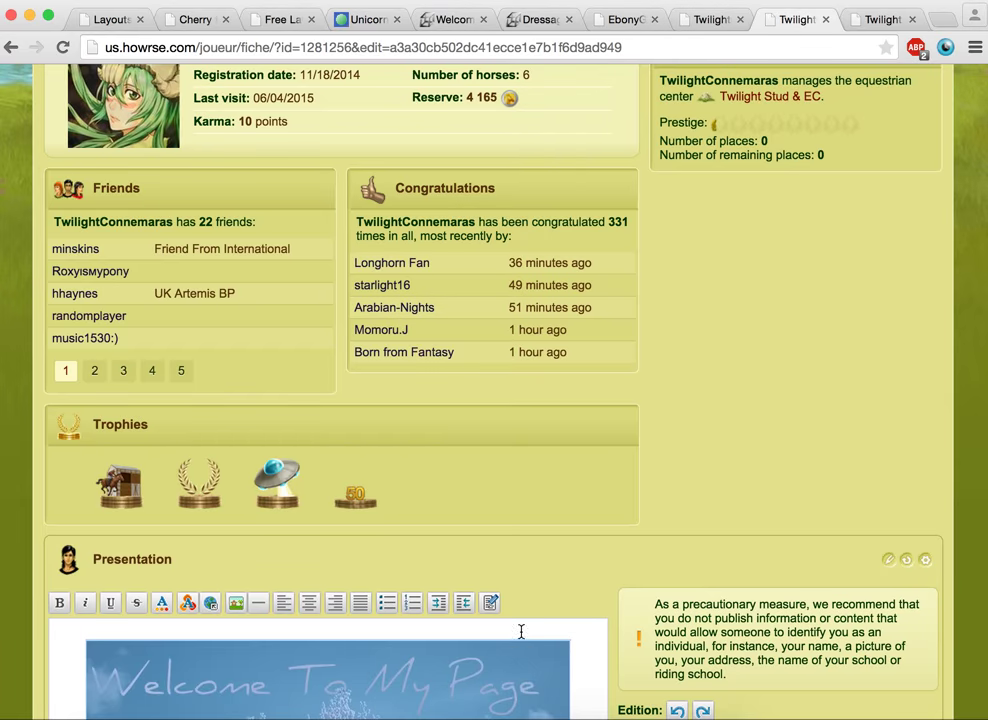
Step: Delete all the existing presentation code in HTML mode, return to normal mode, and save the empty presentation
scroll(569, 505, down, 5)
scroll(714, 282, up, 3)
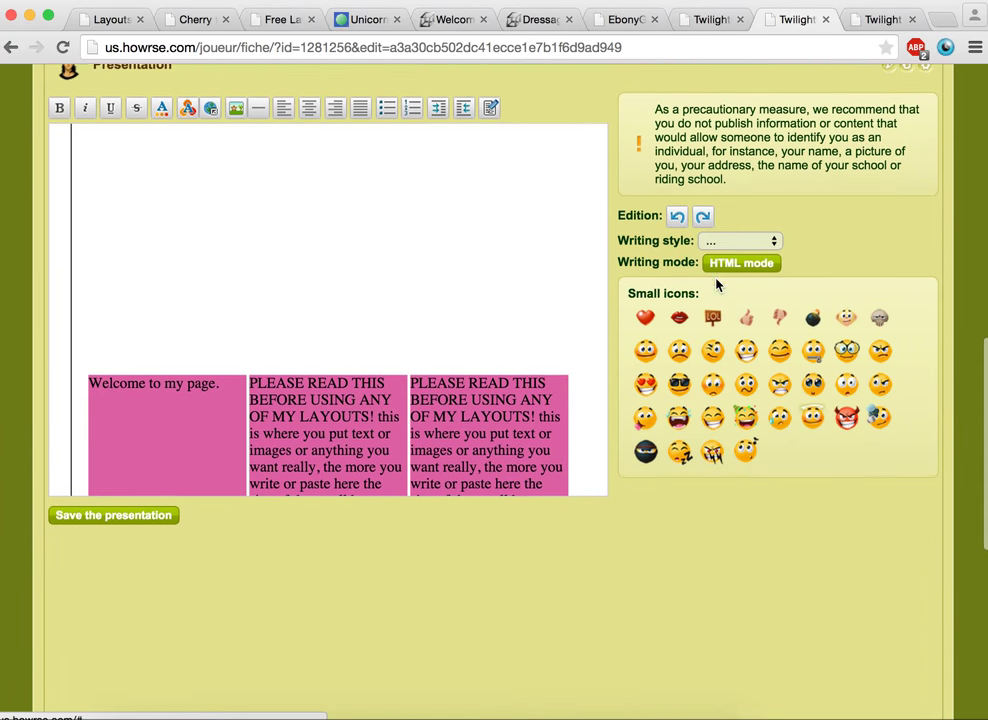
click(732, 357)
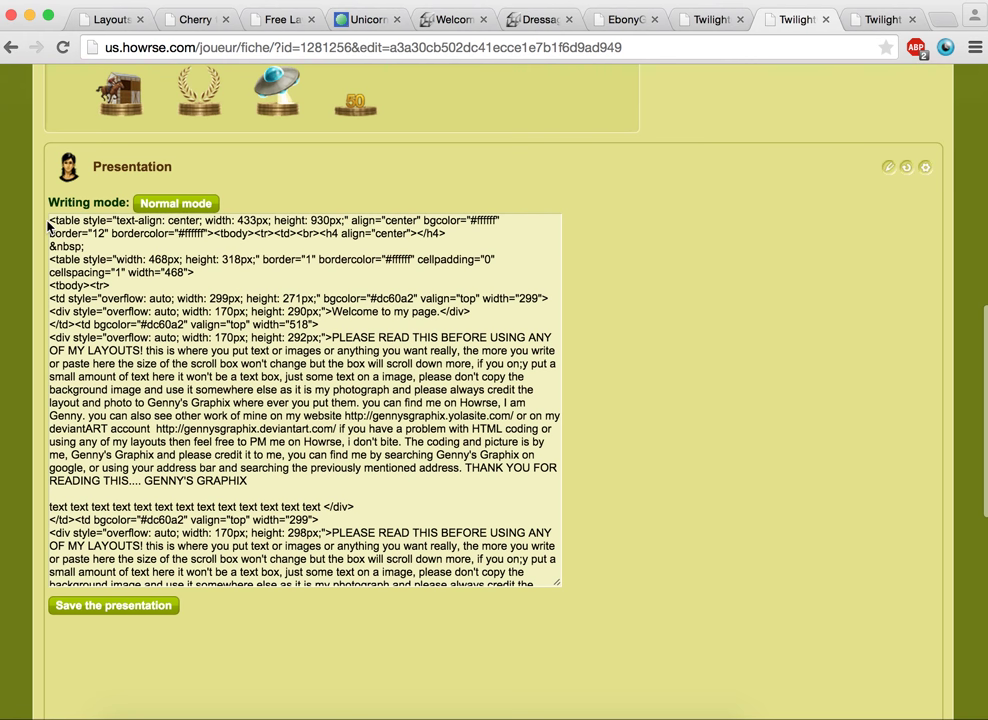
key(super+a)
scroll(48, 226, down, 10)
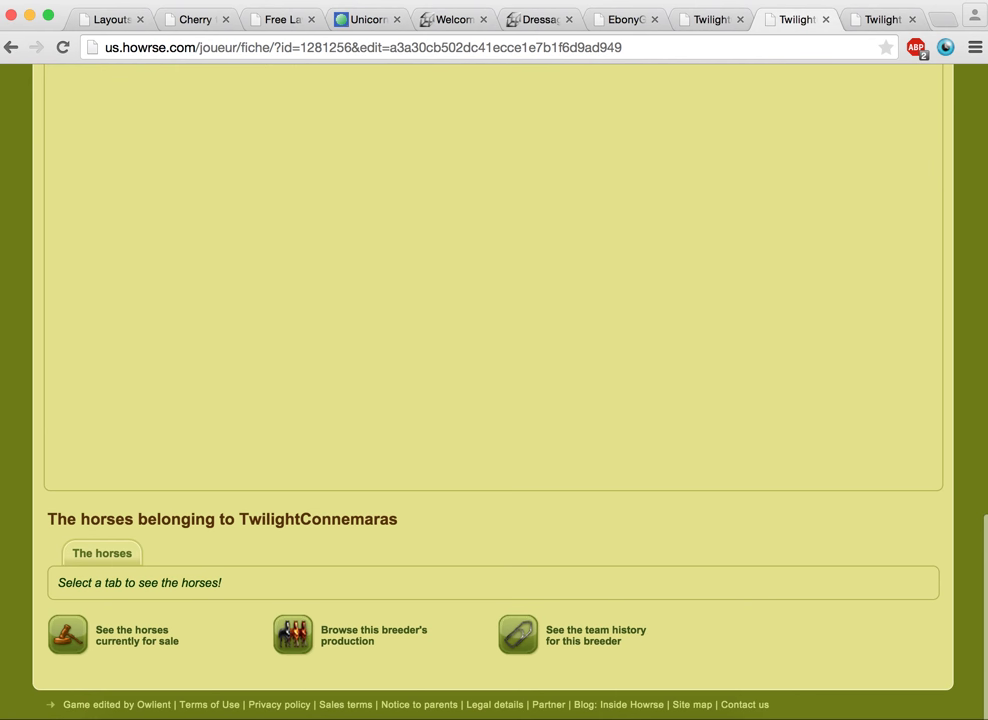
key(BackSpace)
click(190, 381)
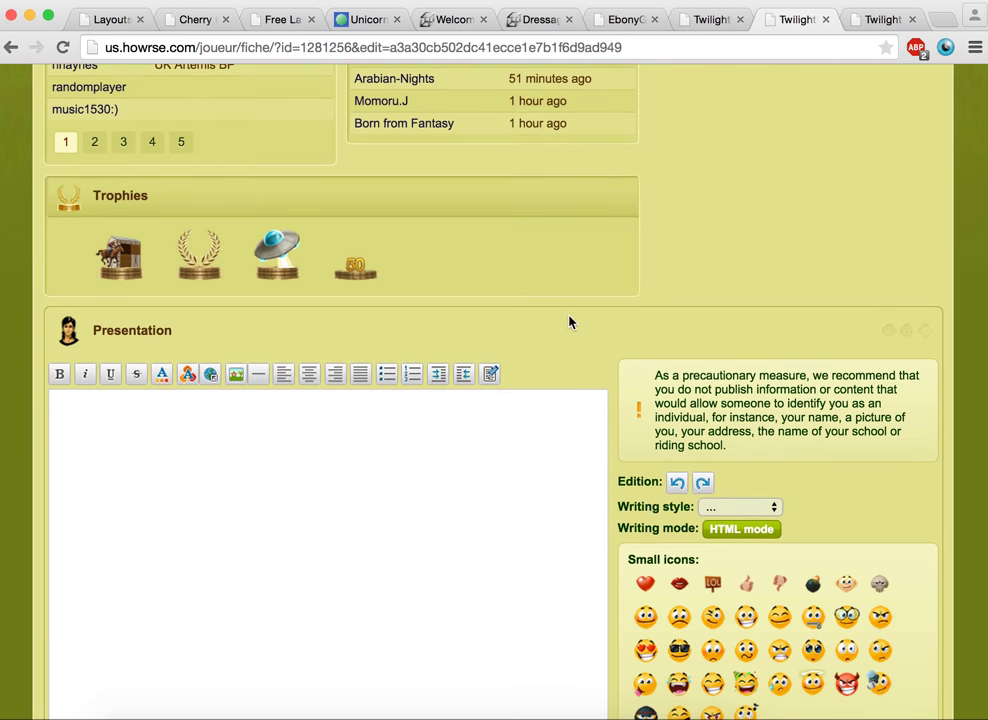
scroll(569, 321, down, 3)
click(154, 578)
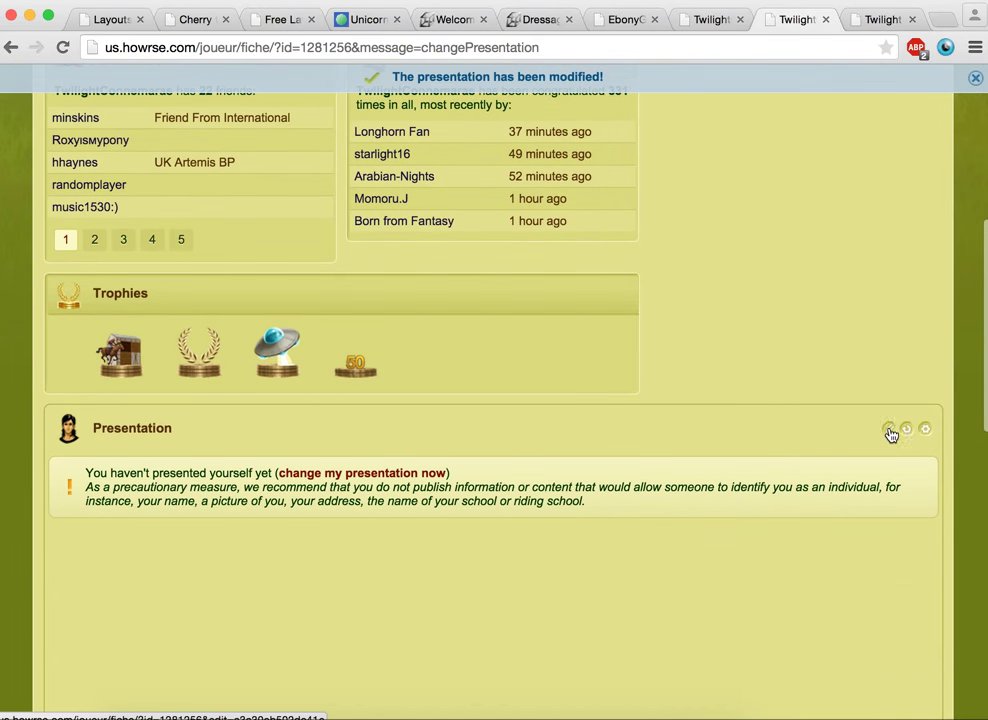
Step: Open the empty presentation for editing, paste the copied layout code in normal mode, and save it
click(889, 428)
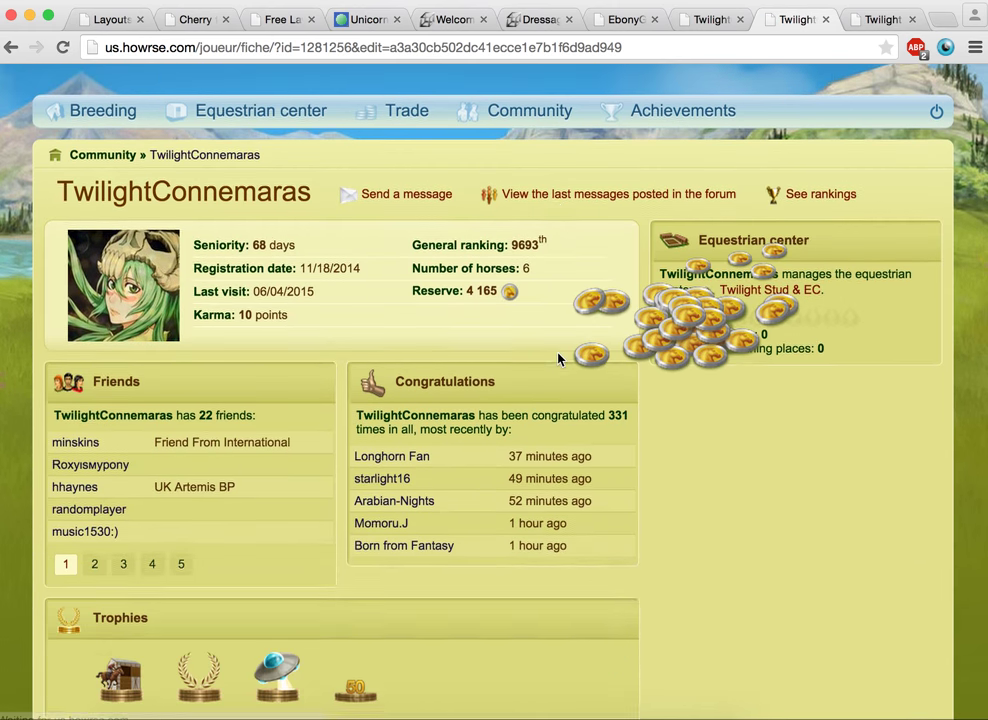
key(ctrl+v)
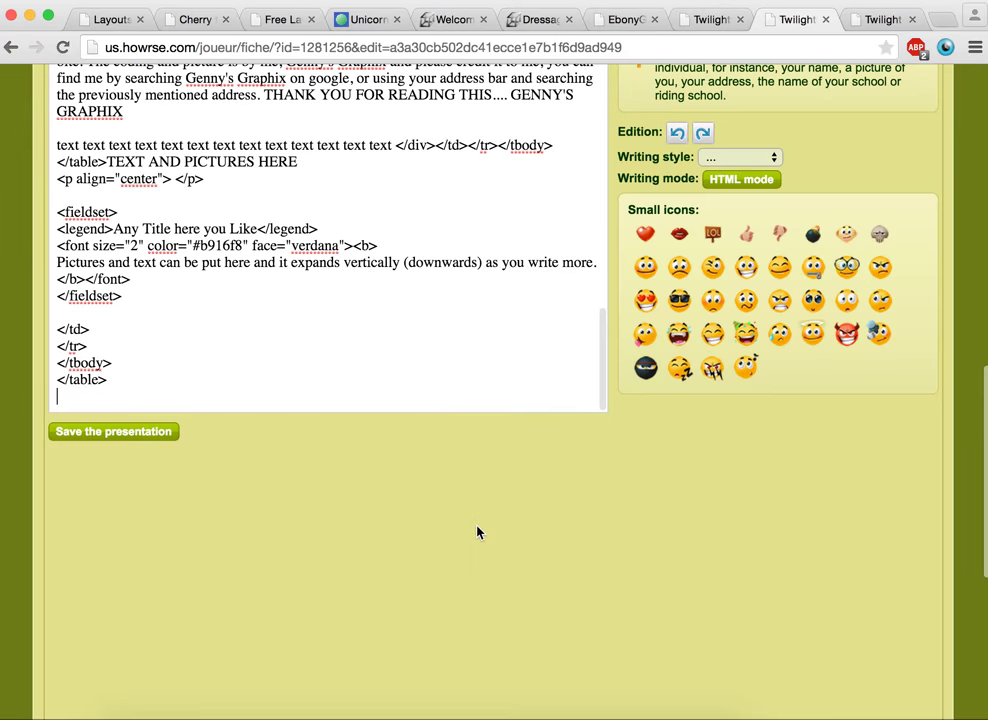
scroll(661, 335, up, 5)
scroll(663, 337, down, 5)
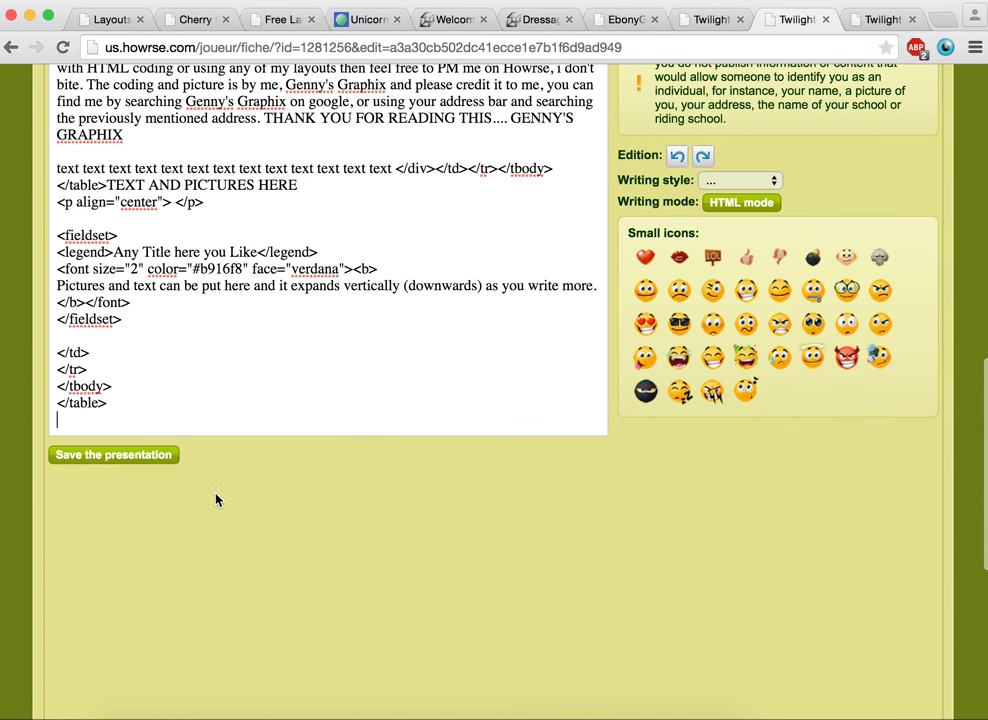
click(137, 456)
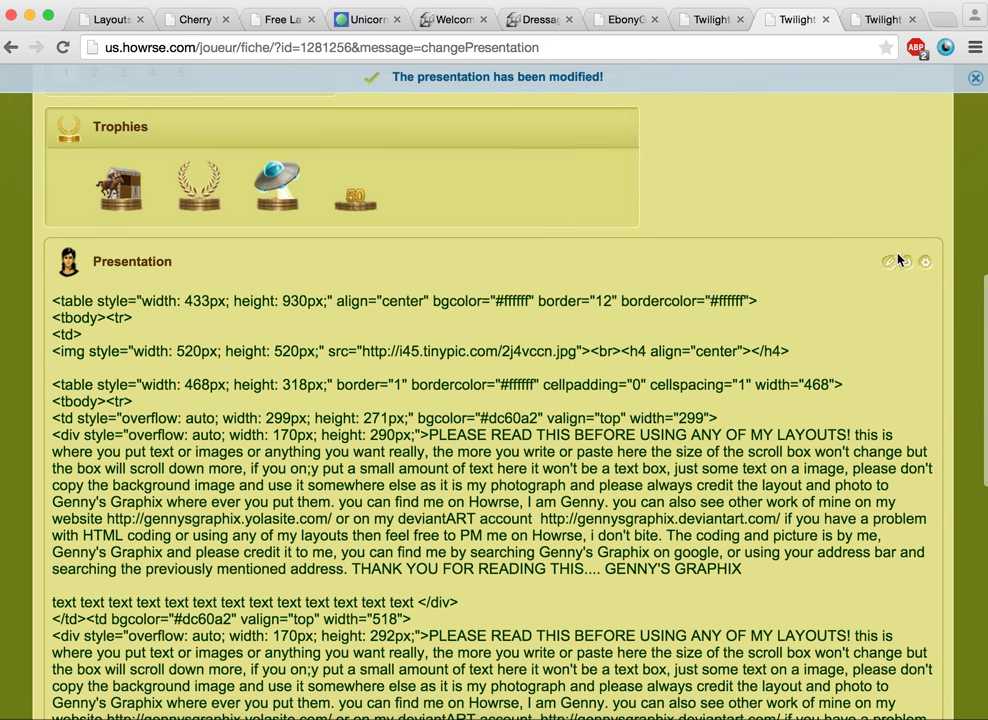
Step: Reopen the presentation for editing and delete all the raw layout code from it
click(889, 261)
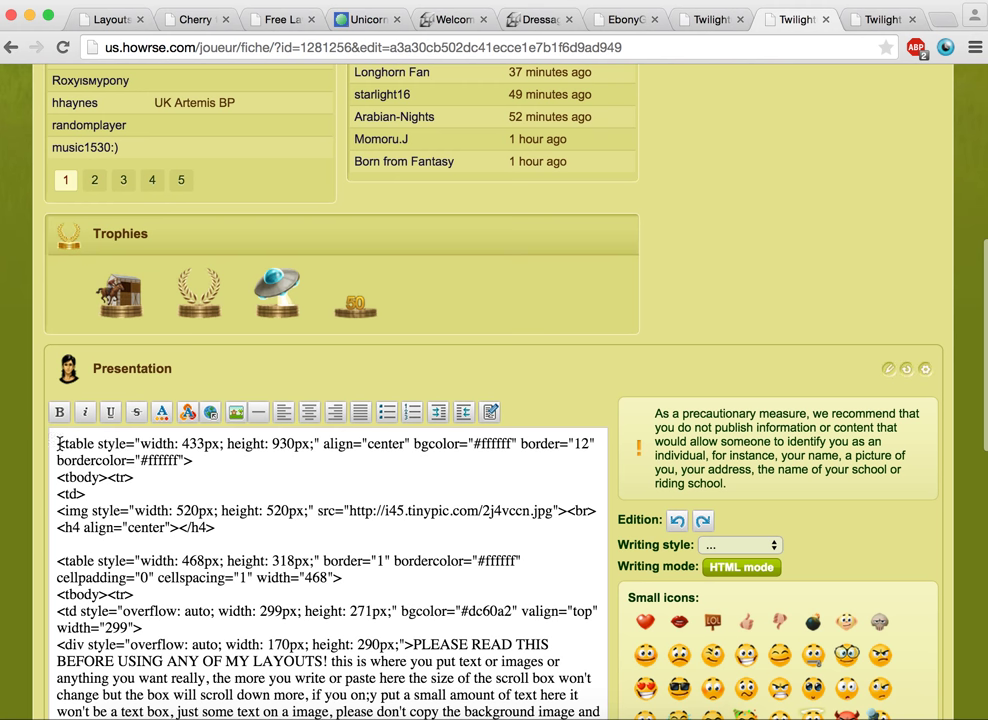
drag(59, 443, 300, 716)
key(BackSpace)
scroll(570, 469, down, 3)
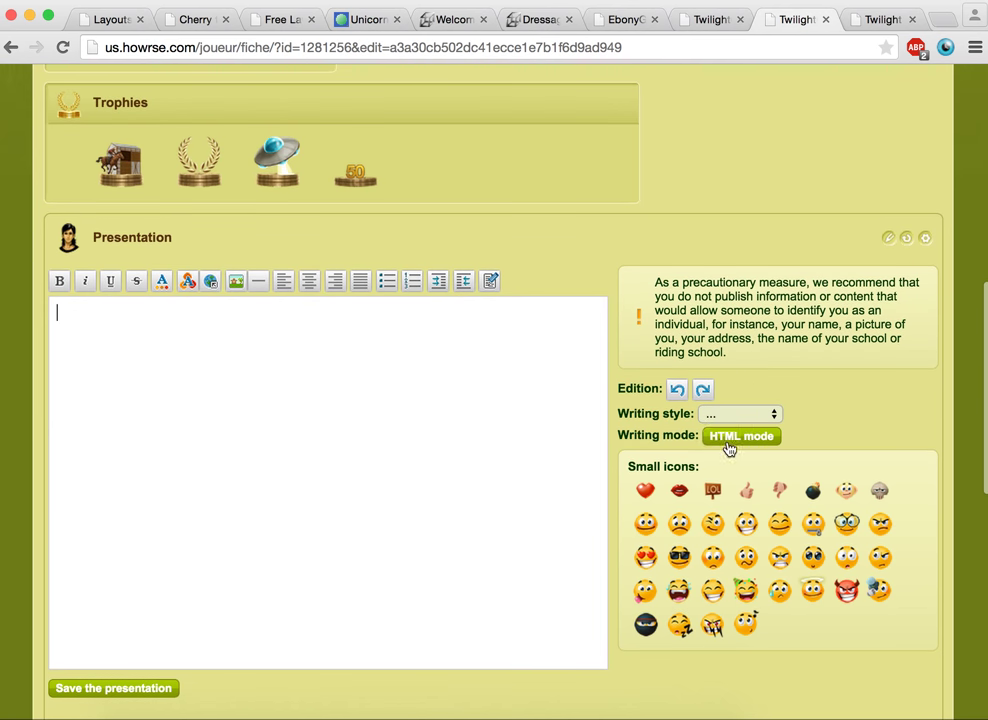
Step: Paste the copied layout code into the presentation in HTML mode, return to normal mode, and save the presentation
click(729, 445)
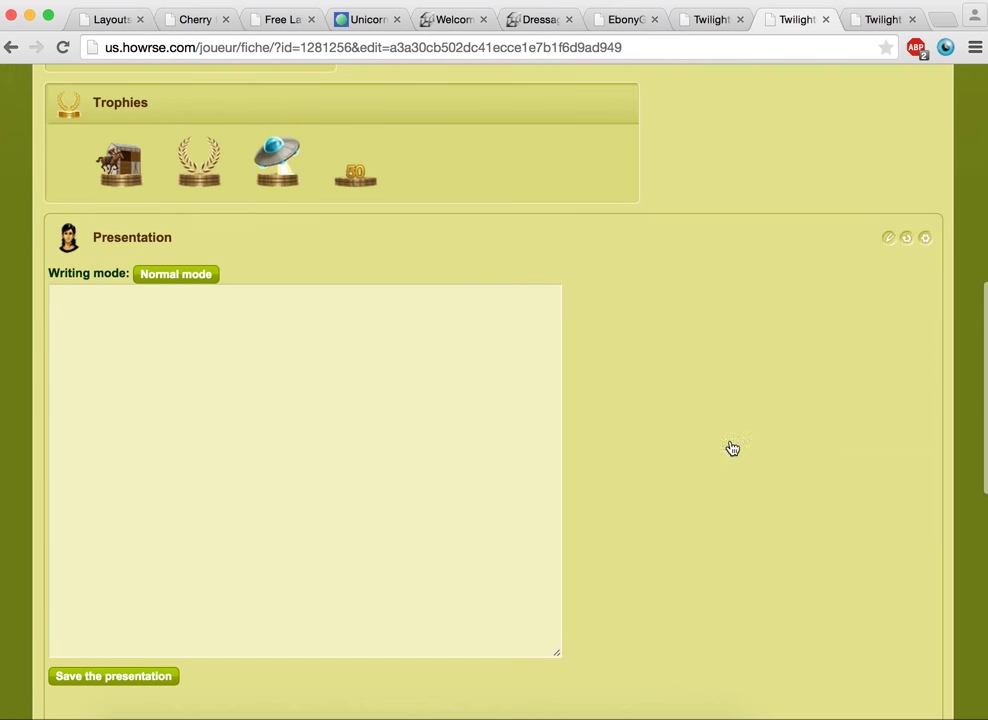
click(205, 342)
key(ctrl+v)
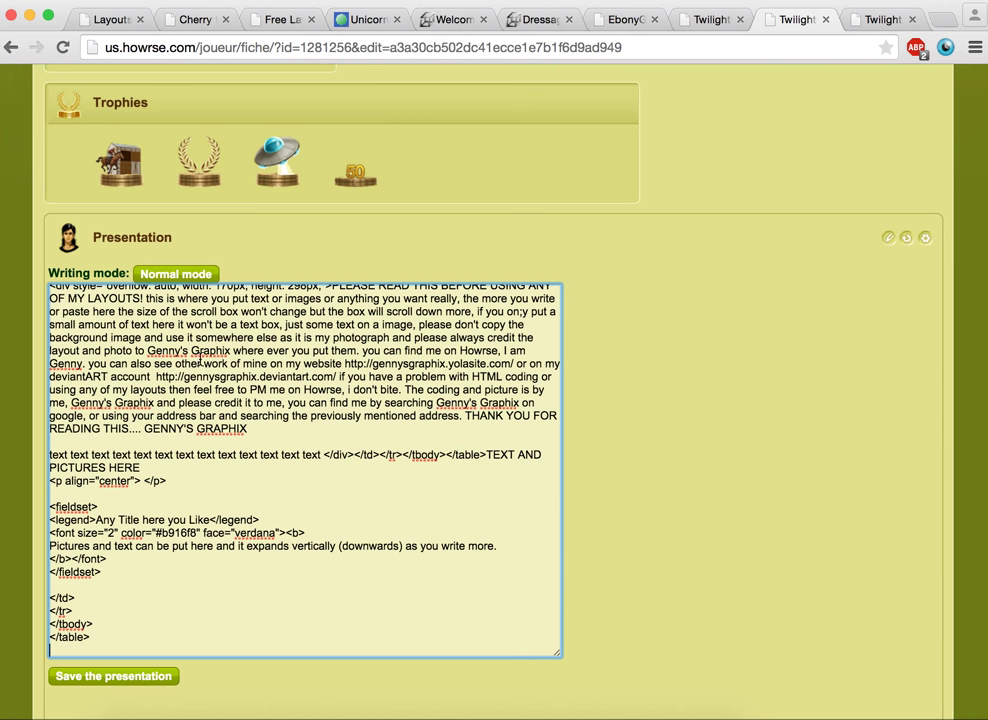
click(182, 273)
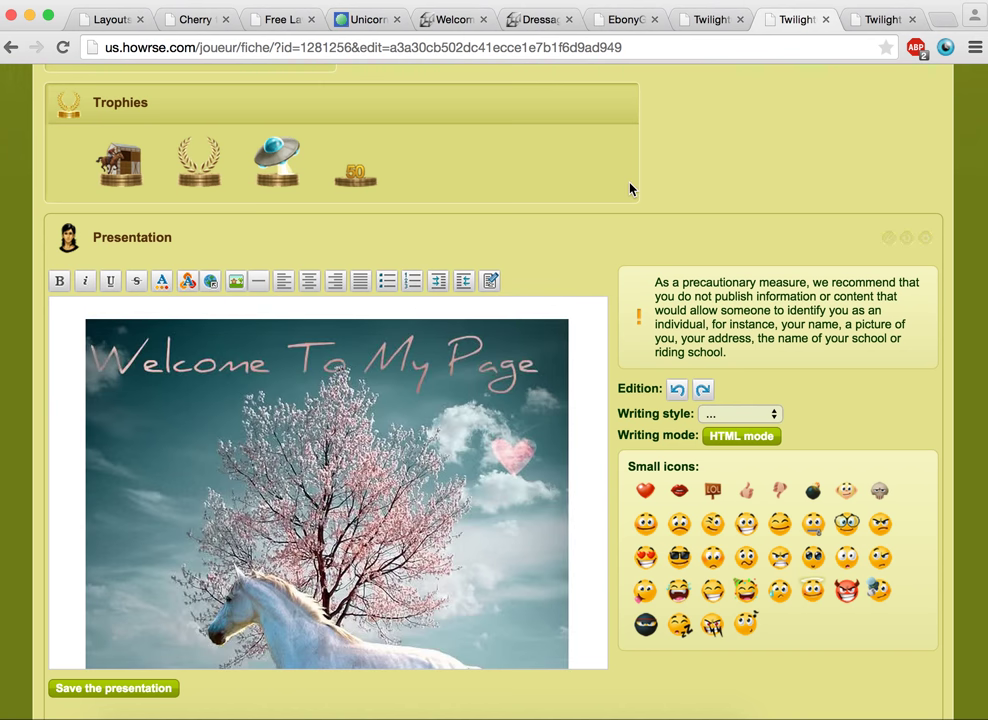
scroll(632, 190, down, 3)
click(95, 542)
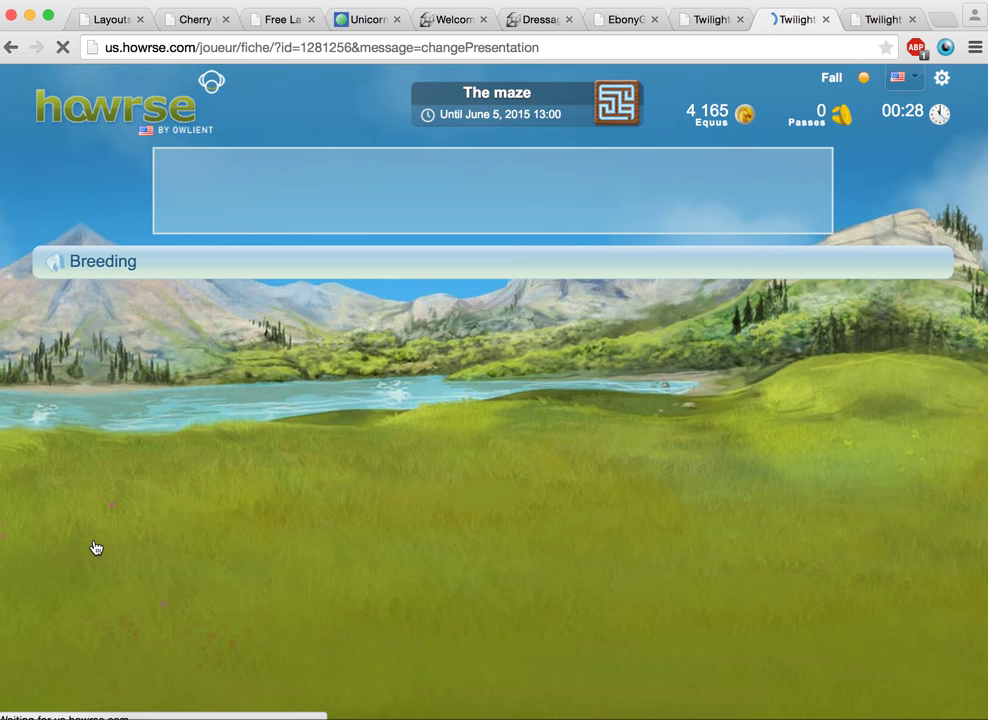
Step: Reopen the saved presentation for editing and delete the placeholder text from the first pink text box below the horse picture
scroll(756, 401, down, 4)
scroll(756, 401, up, 5)
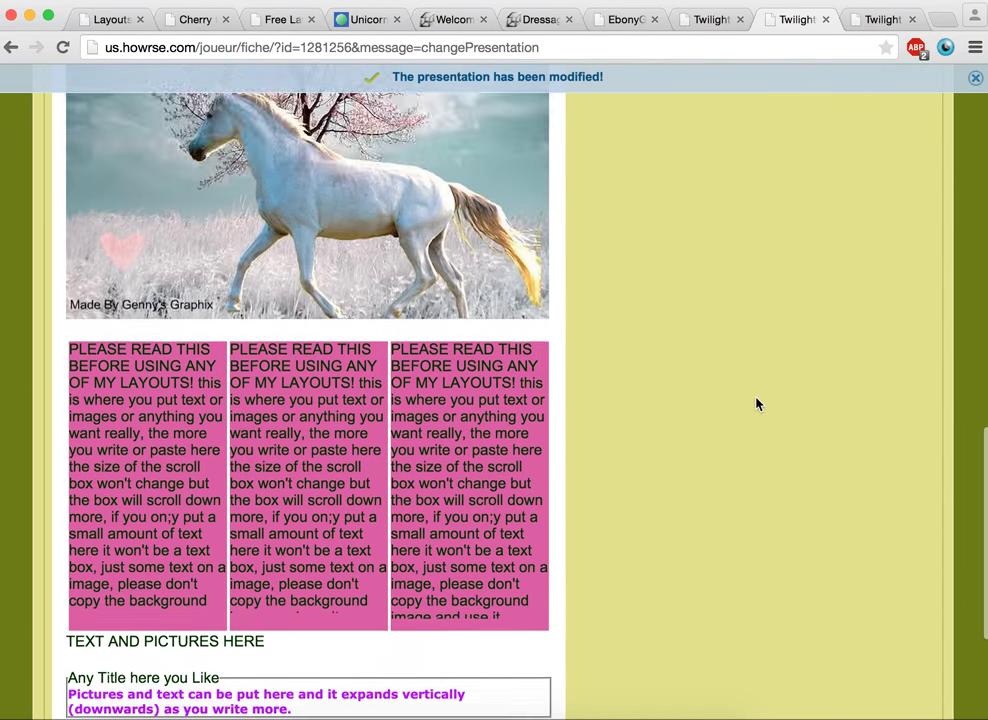
click(888, 268)
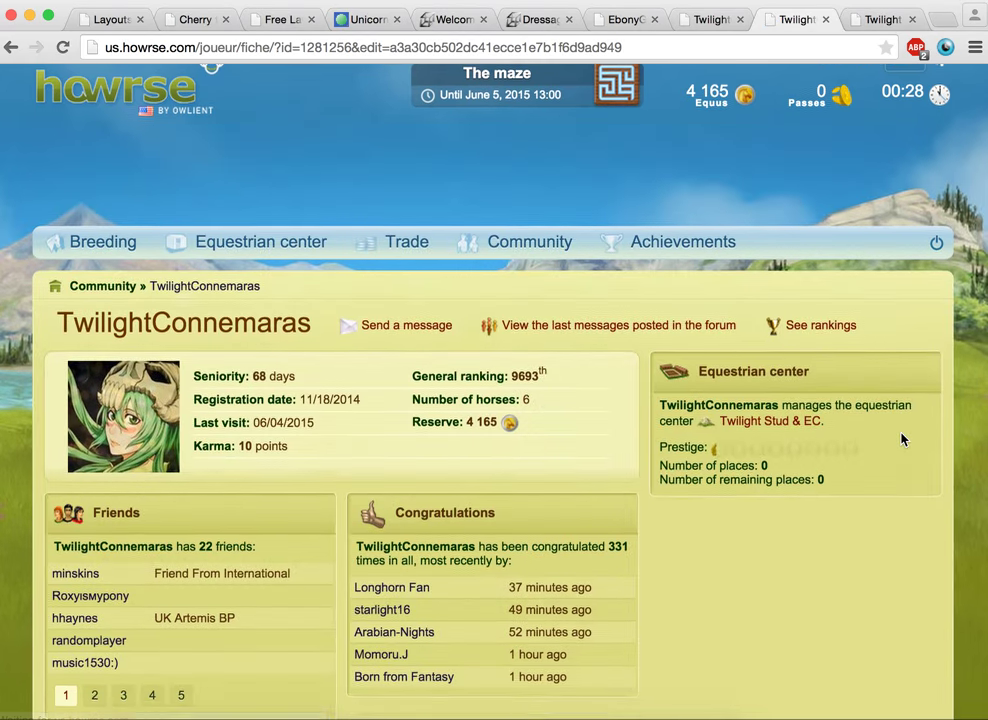
scroll(507, 547, down, 5)
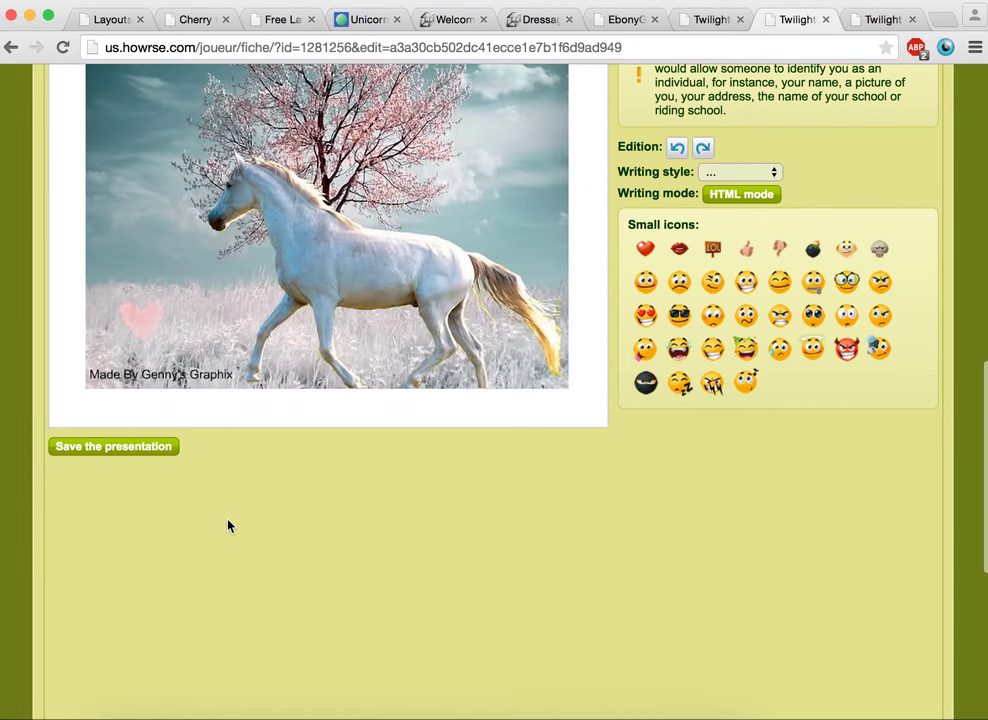
scroll(190, 330, down, 2)
scroll(190, 330, down, 1)
drag(175, 372, 160, 321)
key(BackSpace)
key(BackSpace)
key(BackSpace)
key(BackSpace)
key(BackSpace)
key(BackSpace)
key(BackSpace)
key(BackSpace)
key(BackSpace)
key(BackSpace)
key(BackSpace)
key(BackSpace)
key(BackSpace)
key(BackSpace)
key(BackSpace)
key(BackSpace)
key(BackSpace)
key(BackSpace)
key(BackSpace)
key(BackSpace)
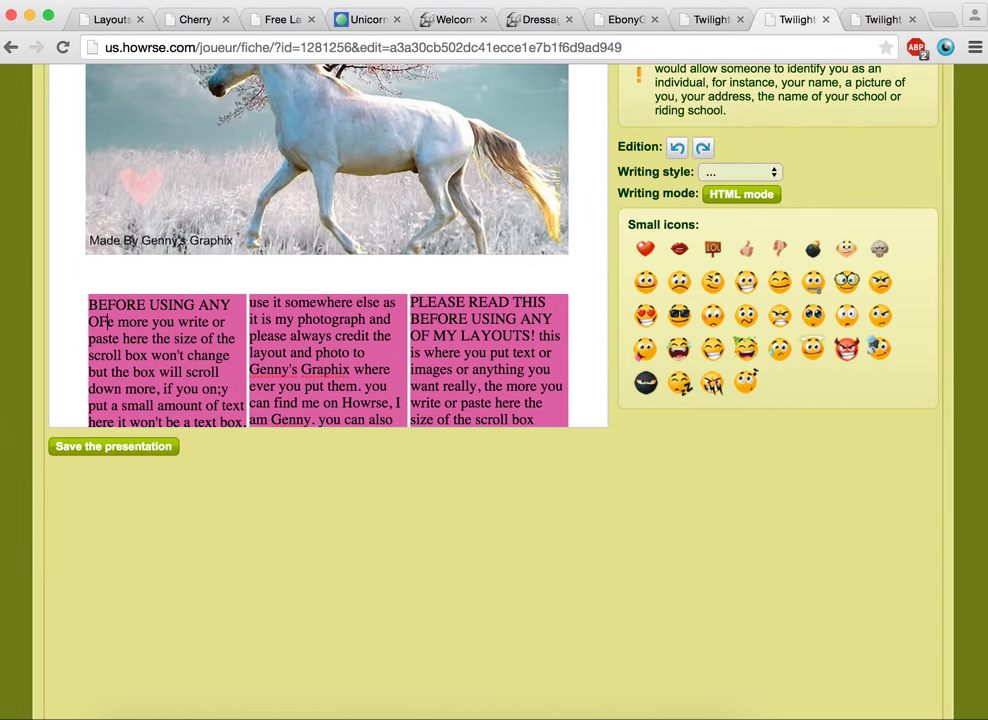
scroll(200, 250, up, 10)
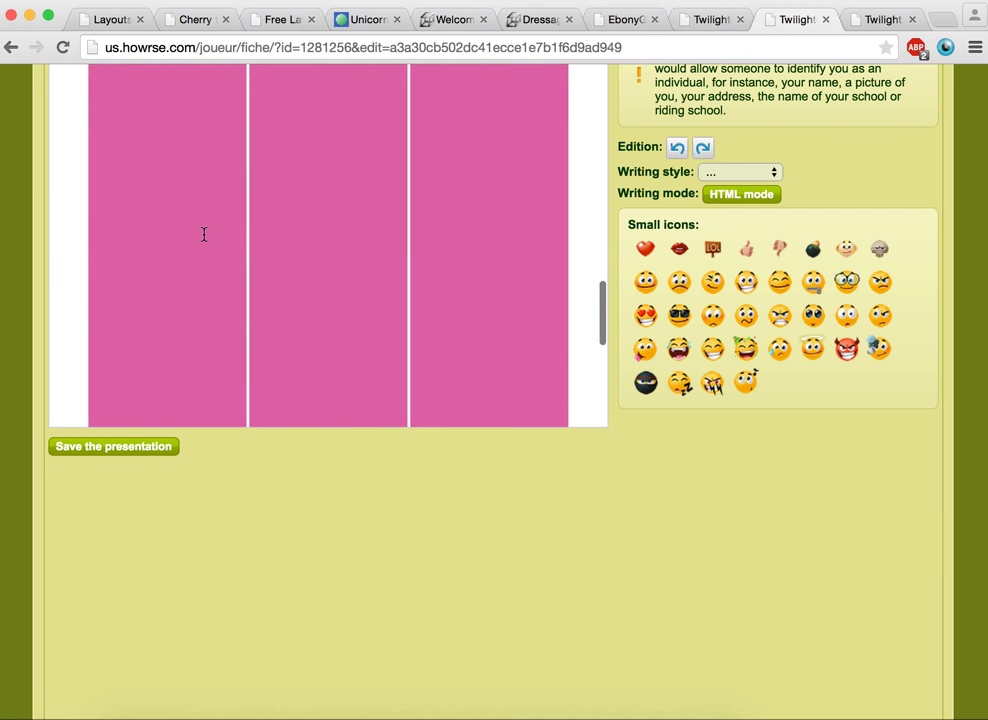
mouse_move(217, 326)
mouse_down()
mouse_move(68, 326)
mouse_move(103, 324)
mouse_up()
key(BackSpace)
key(BackSpace)
key(BackSpace)
key(BackSpace)
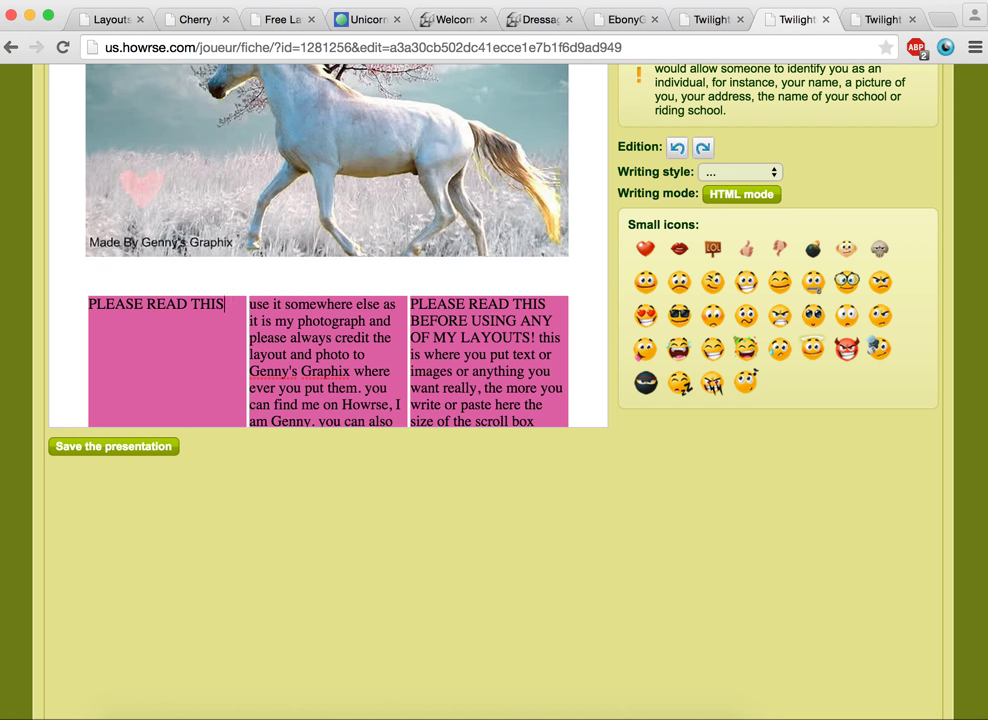
Step: Replace the remaining heading in the first pink box with "Welcome to my page." and save the presentation
key(BackSpace)
key(BackSpace)
key(BackSpace)
key(BackSpace)
key(BackSpace)
key(BackSpace)
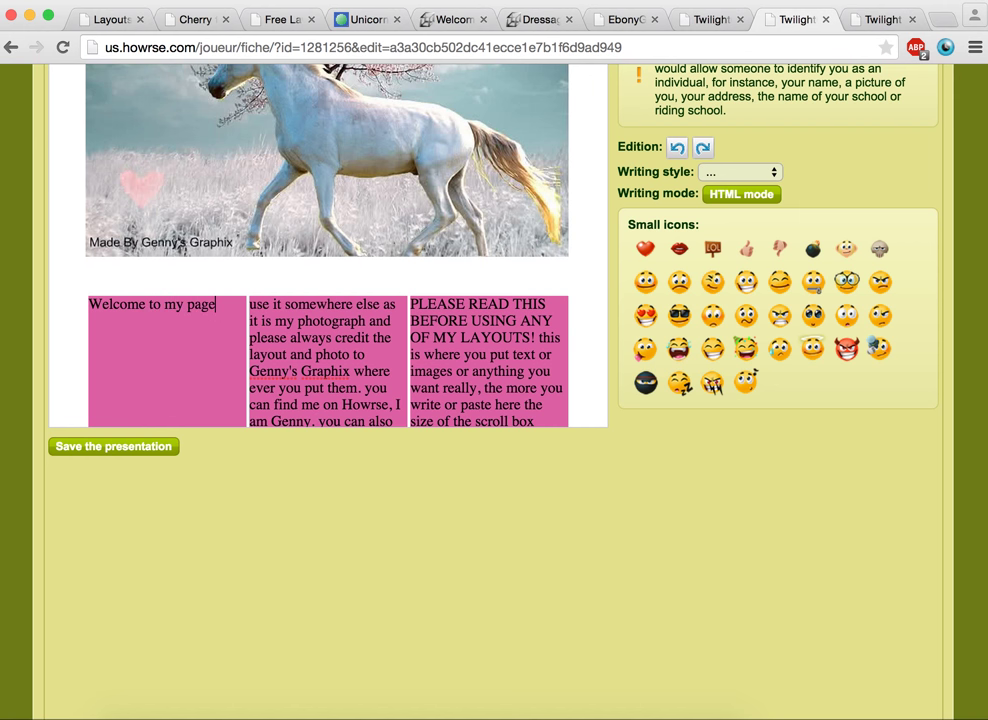
click(107, 452)
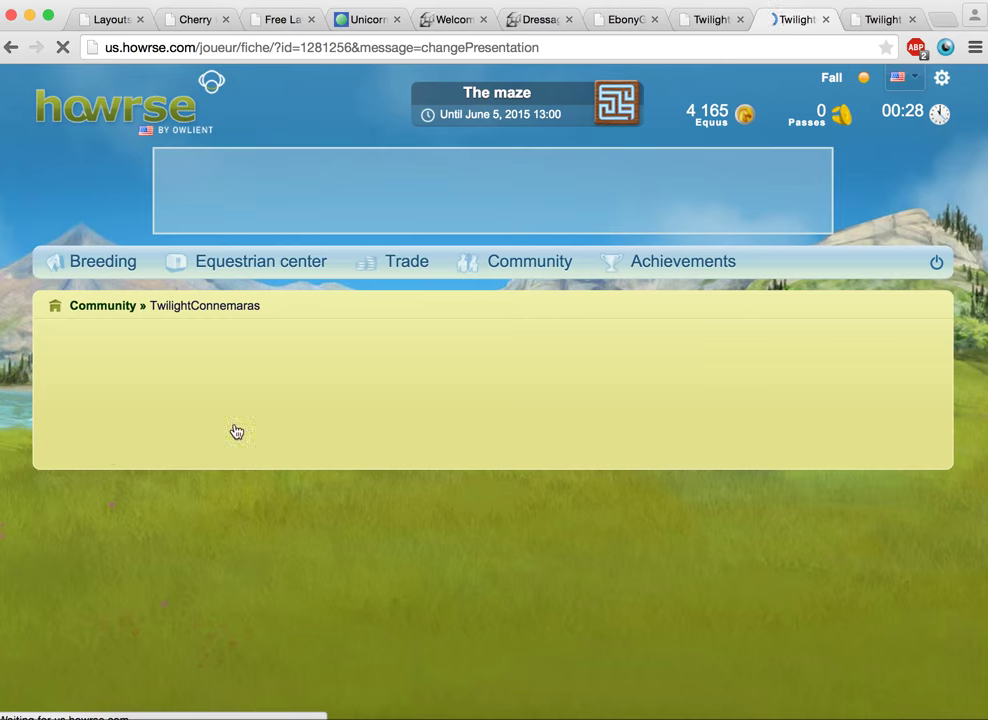
scroll(582, 391, down, 10)
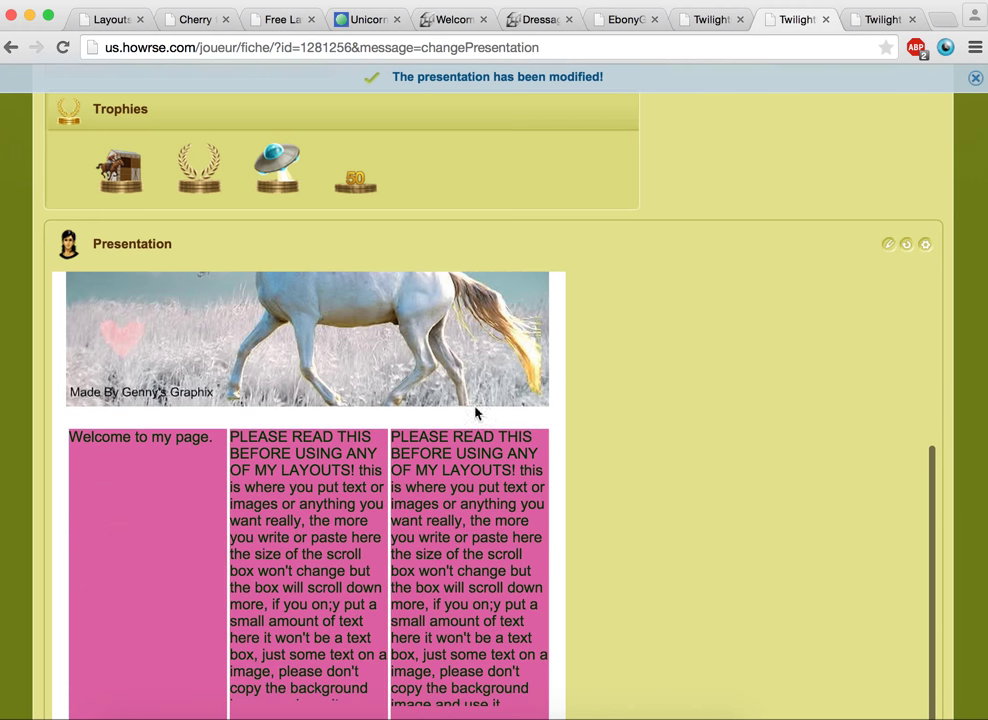
Step: Reopen the presentation for editing and switch it to HTML mode
scroll(170, 474, up, 5)
click(887, 247)
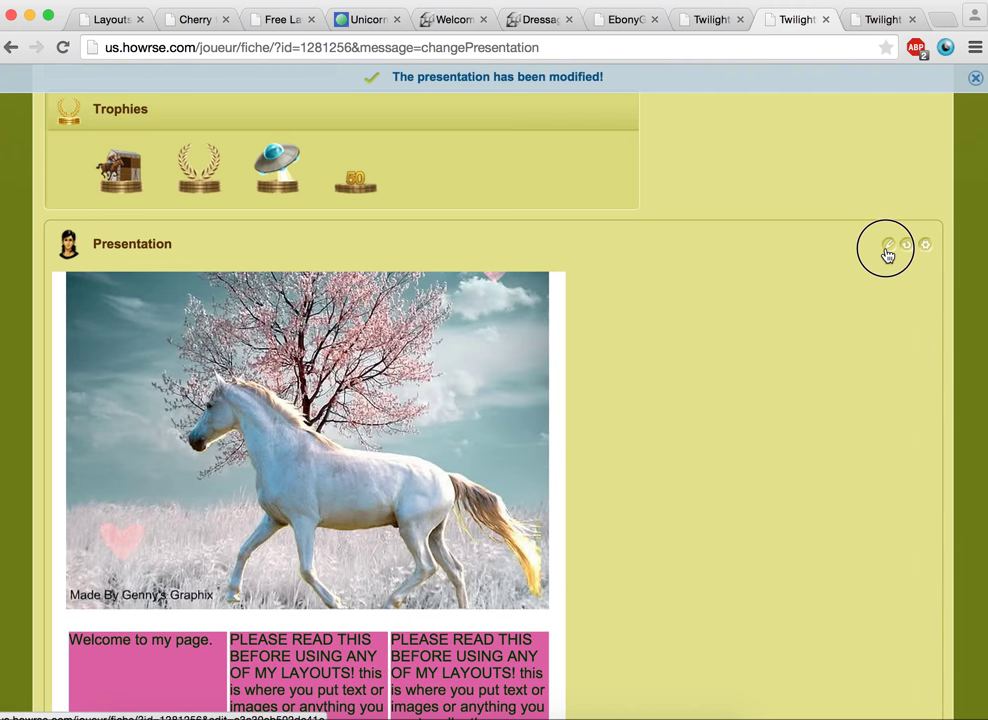
scroll(895, 370, down, 10)
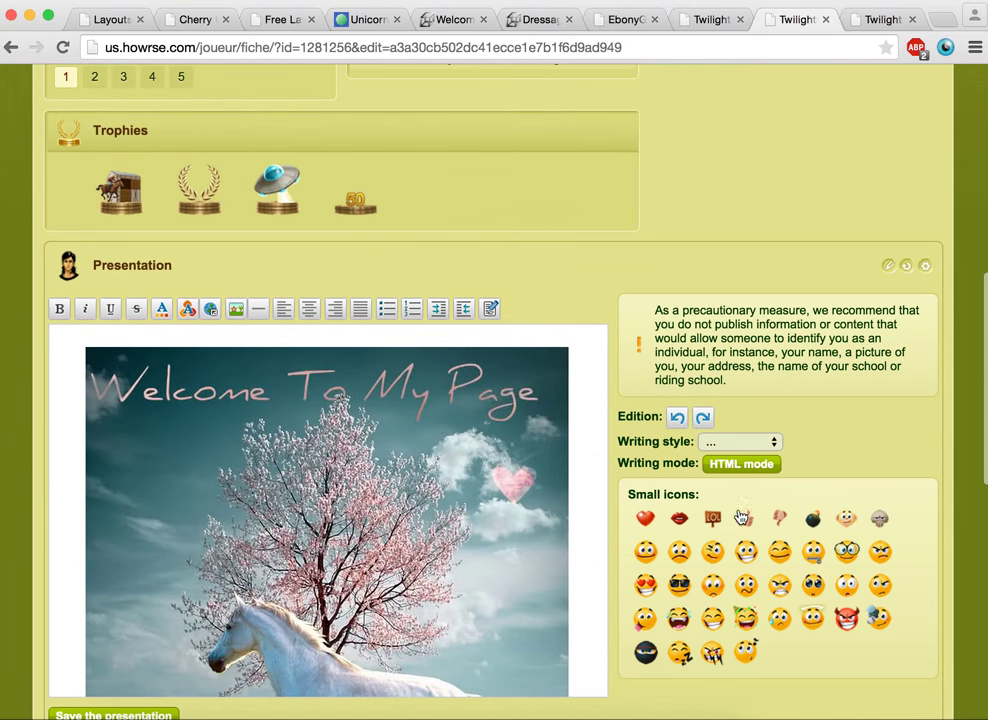
click(741, 464)
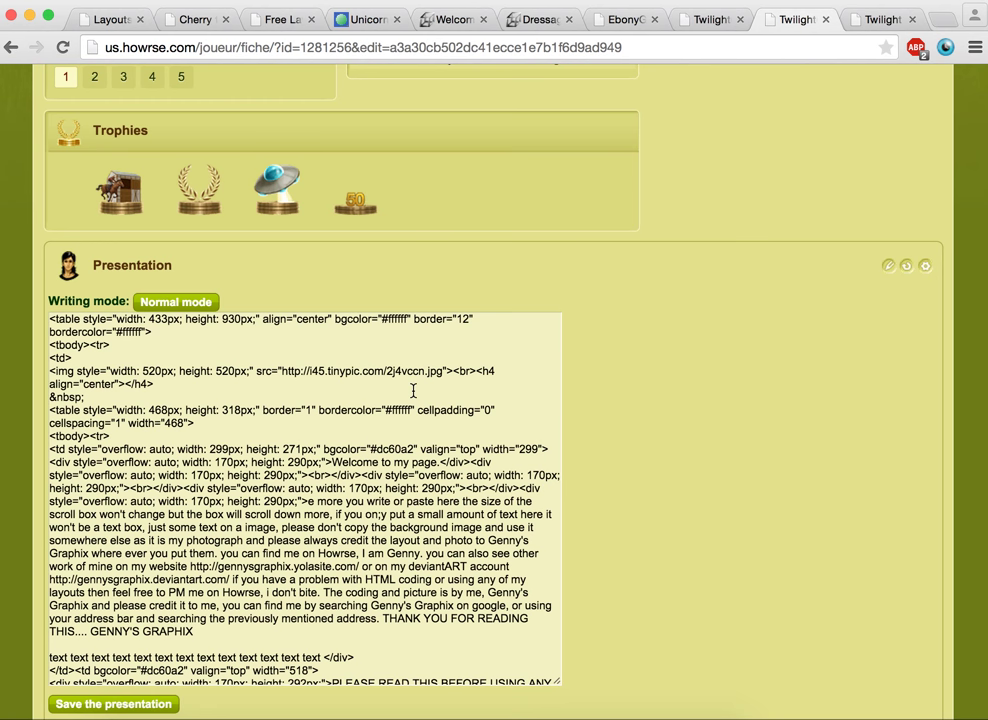
Step: Browse the free layouts on the Pheonix Designs site and examine the code of the Paint Horse layout
click(270, 24)
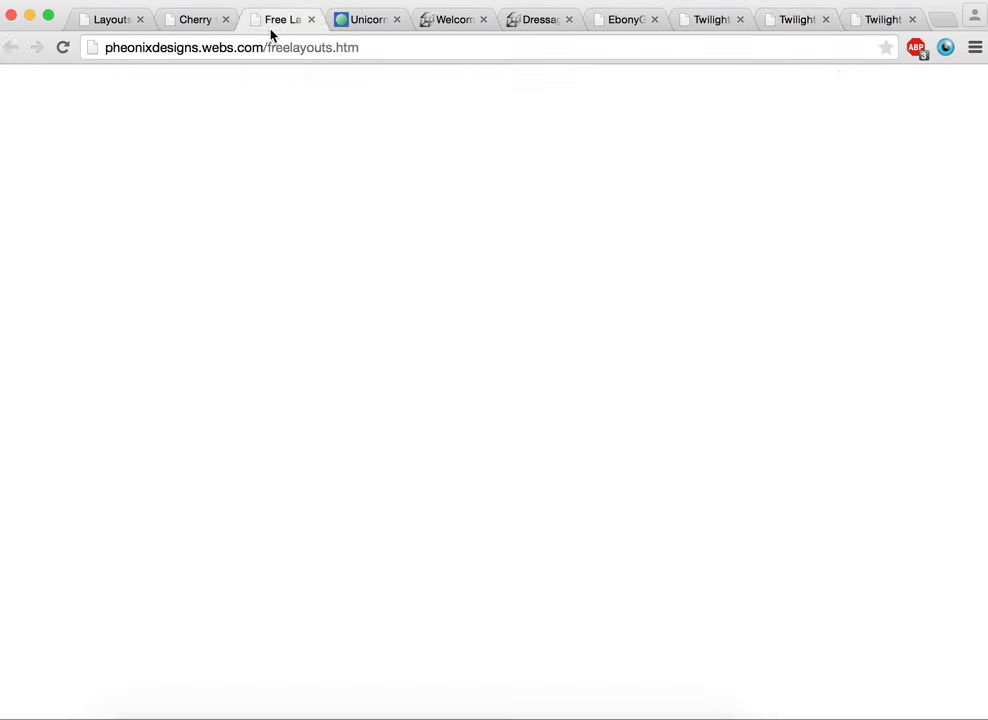
scroll(333, 280, up, 5)
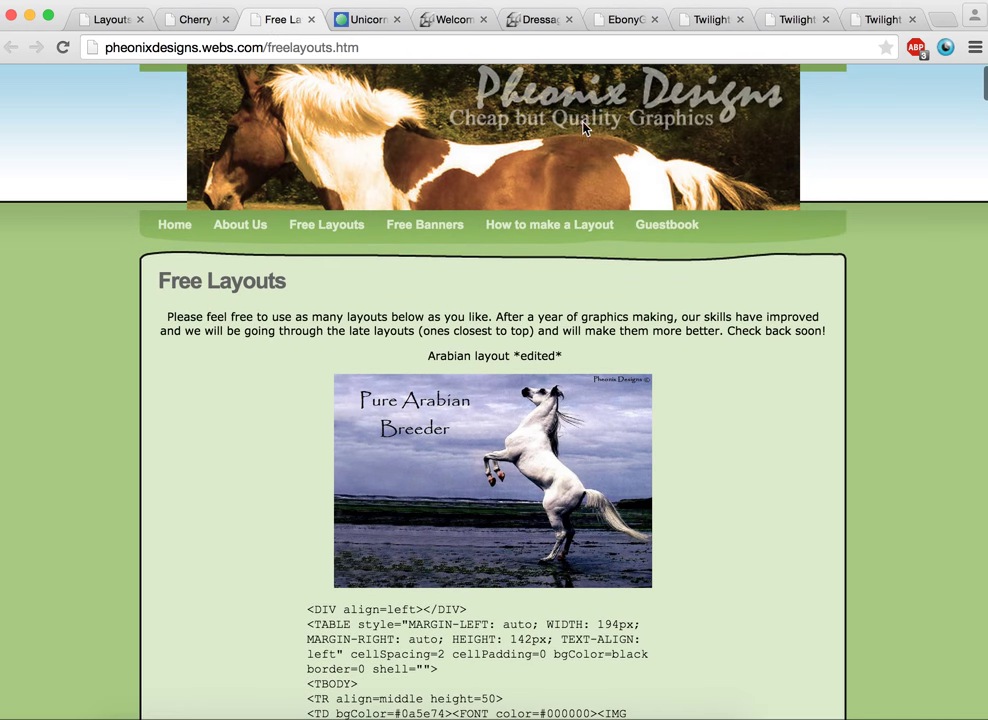
scroll(700, 288, down, 15)
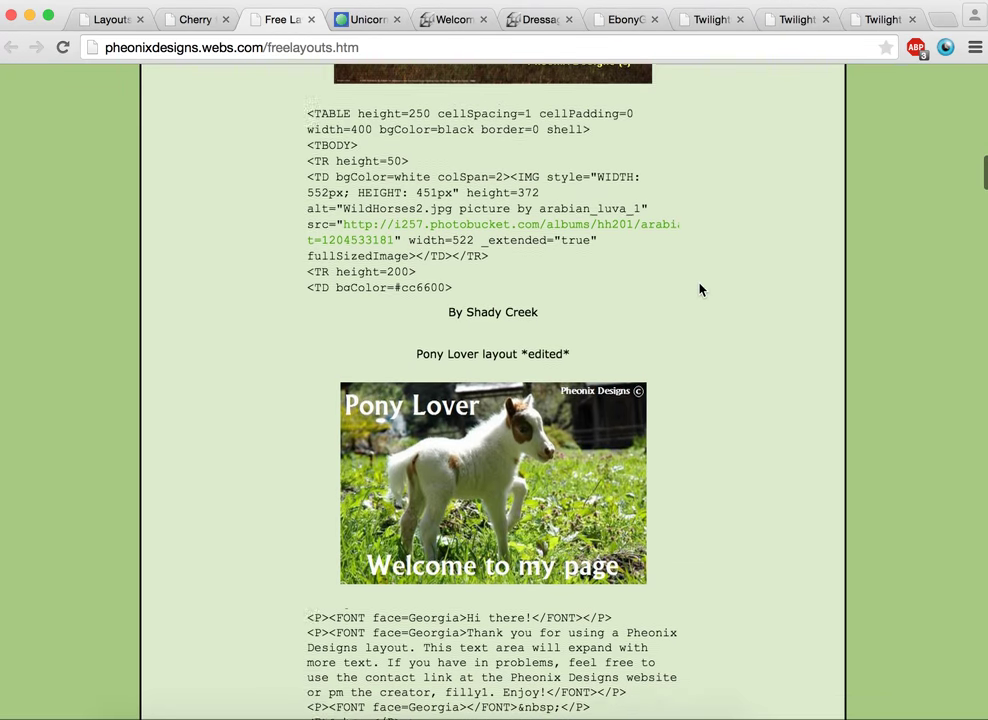
scroll(700, 290, down, 5)
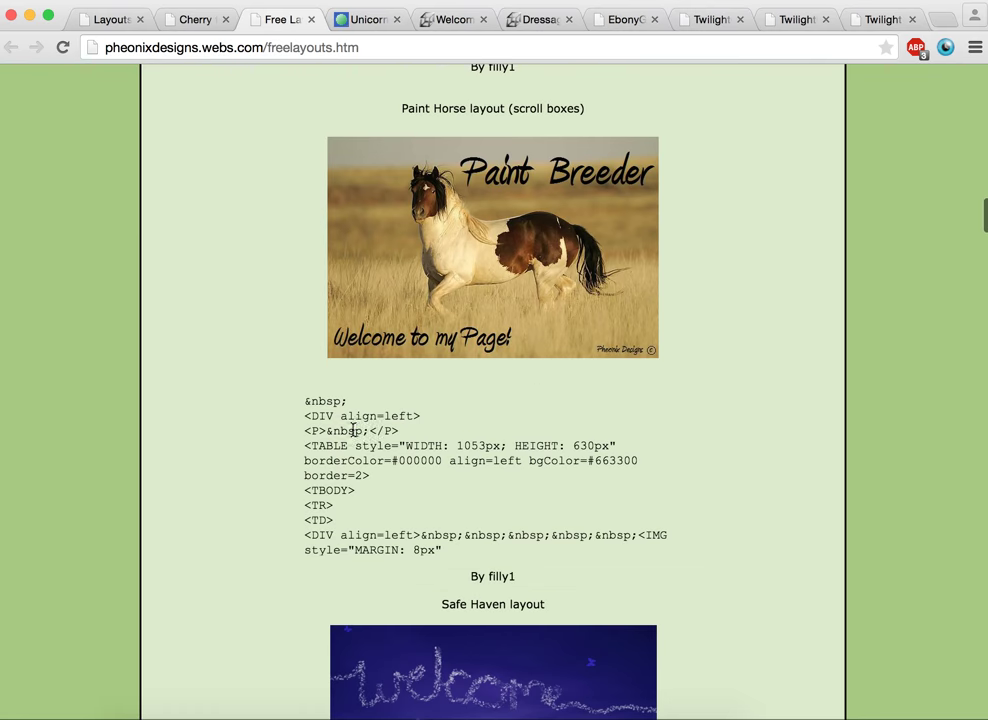
drag(352, 430, 423, 445)
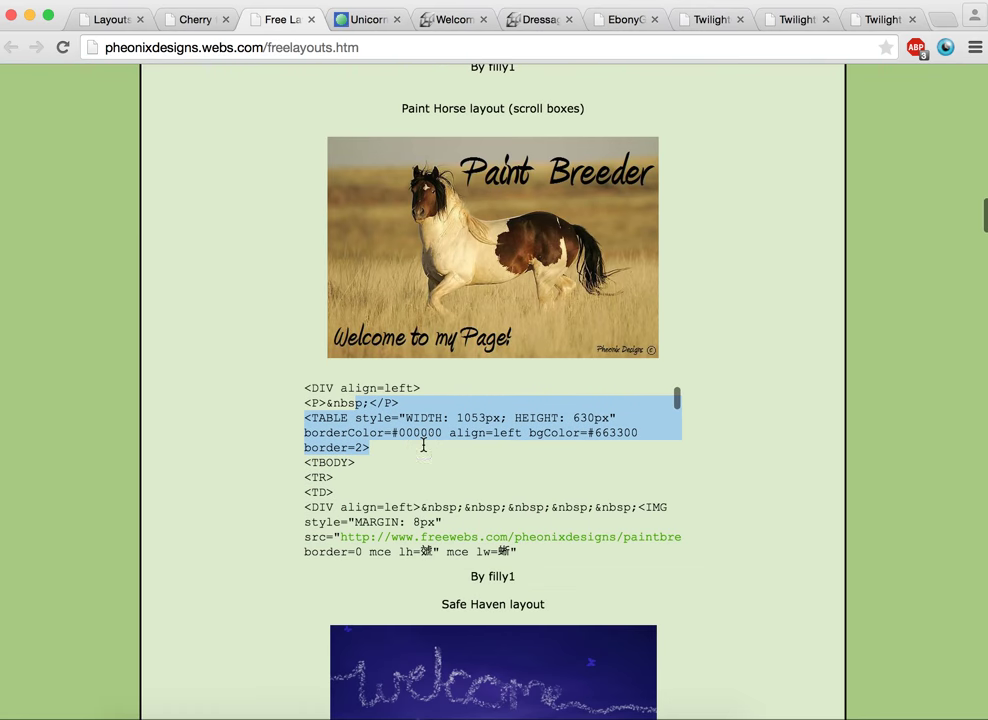
Step: Browse the pre-made layouts on the Izzy's Layouts site and examine the Unicorn Layout and its code
click(366, 20)
scroll(380, 385, up, 6)
scroll(417, 455, down, 1)
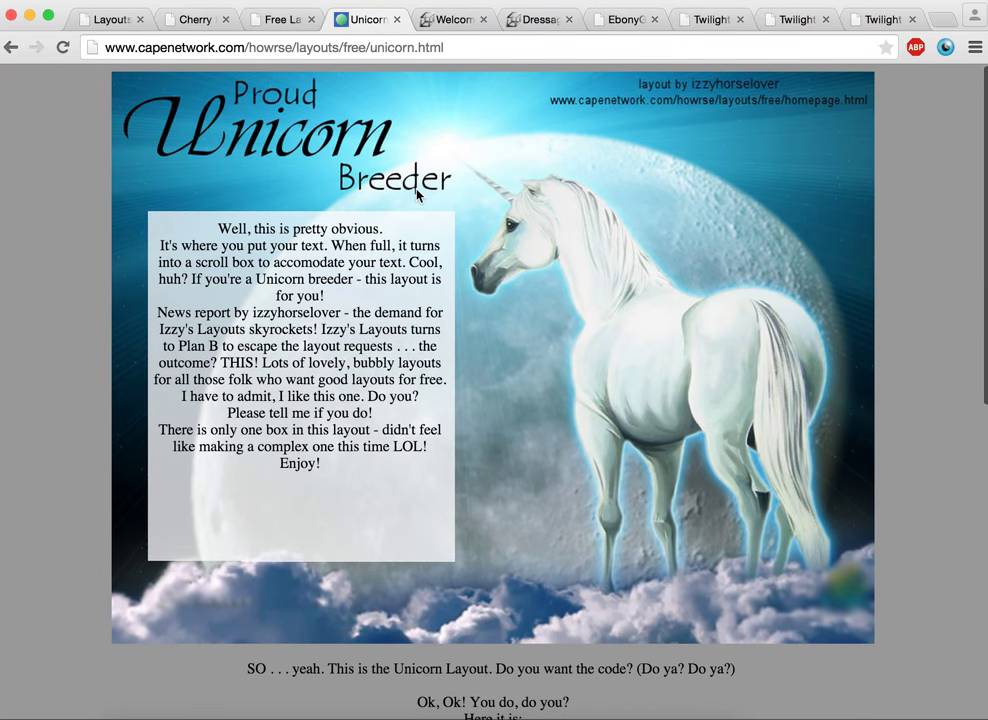
click(12, 47)
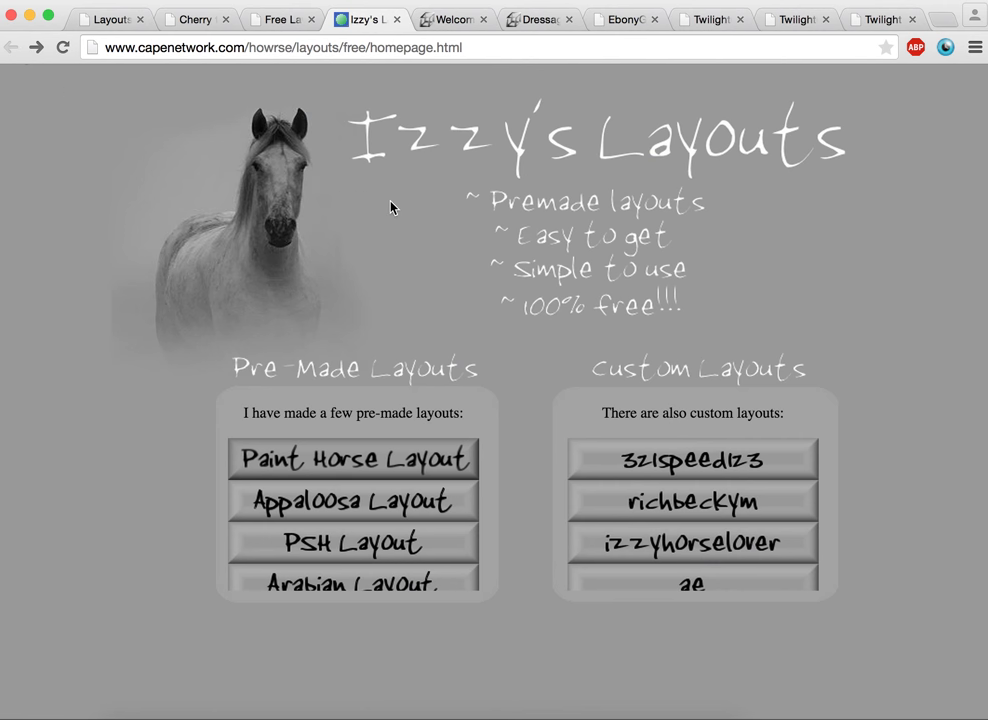
scroll(381, 496, down, 10)
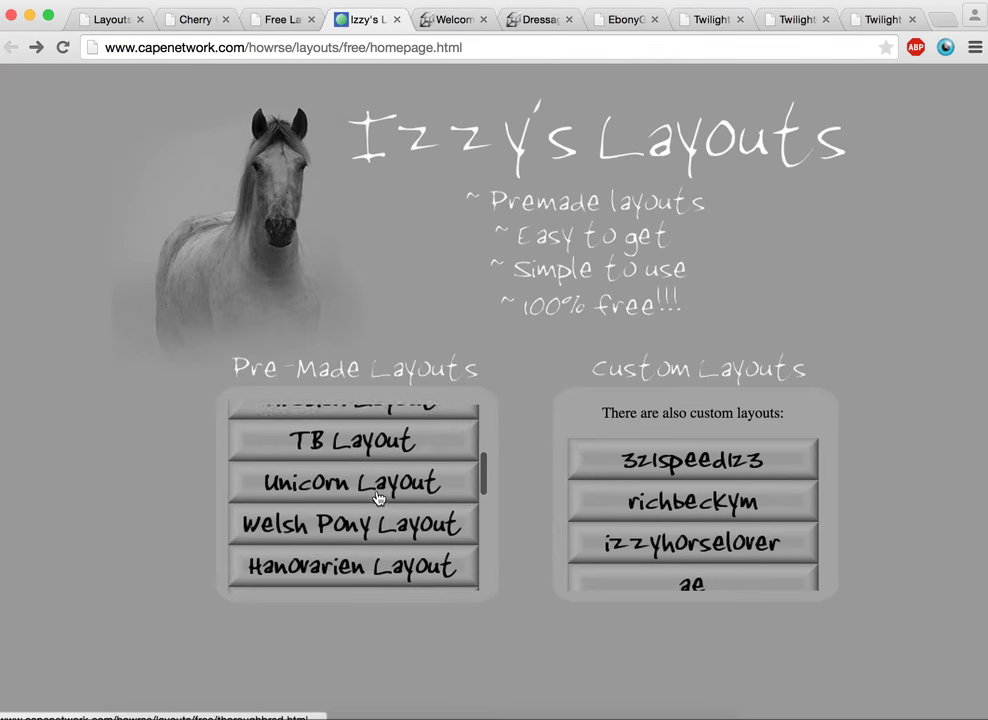
click(352, 420)
scroll(507, 500, down, 5)
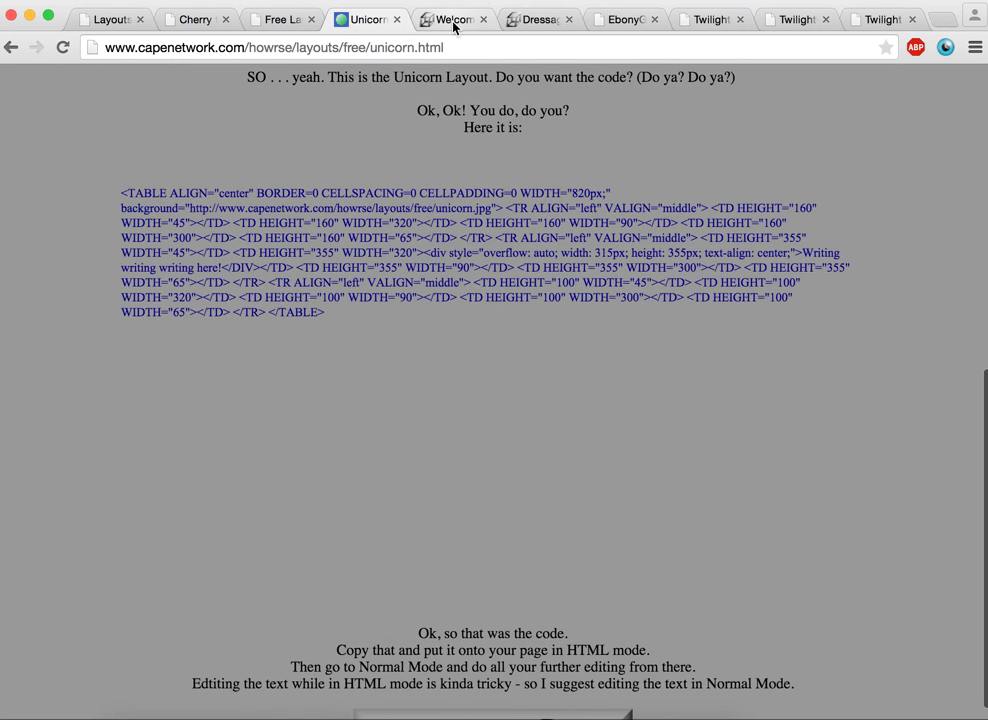
scroll(474, 247, up, 10)
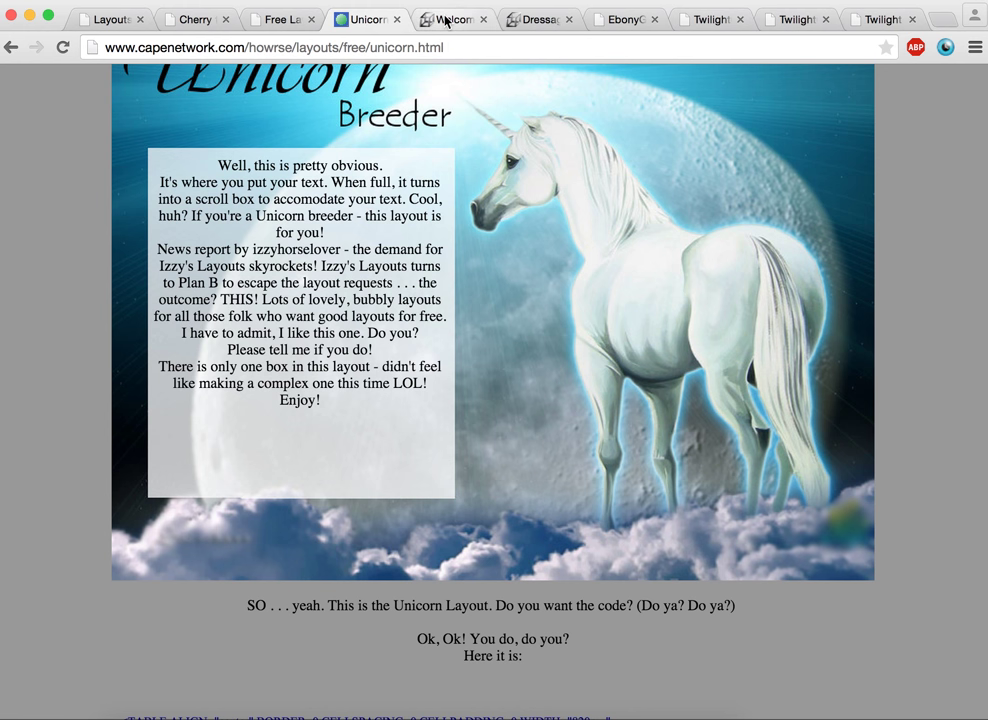
Step: View the Blue Horse and Dressage layout samples from the free layouts on rivenwood.net
click(446, 20)
scroll(352, 284, up, 3)
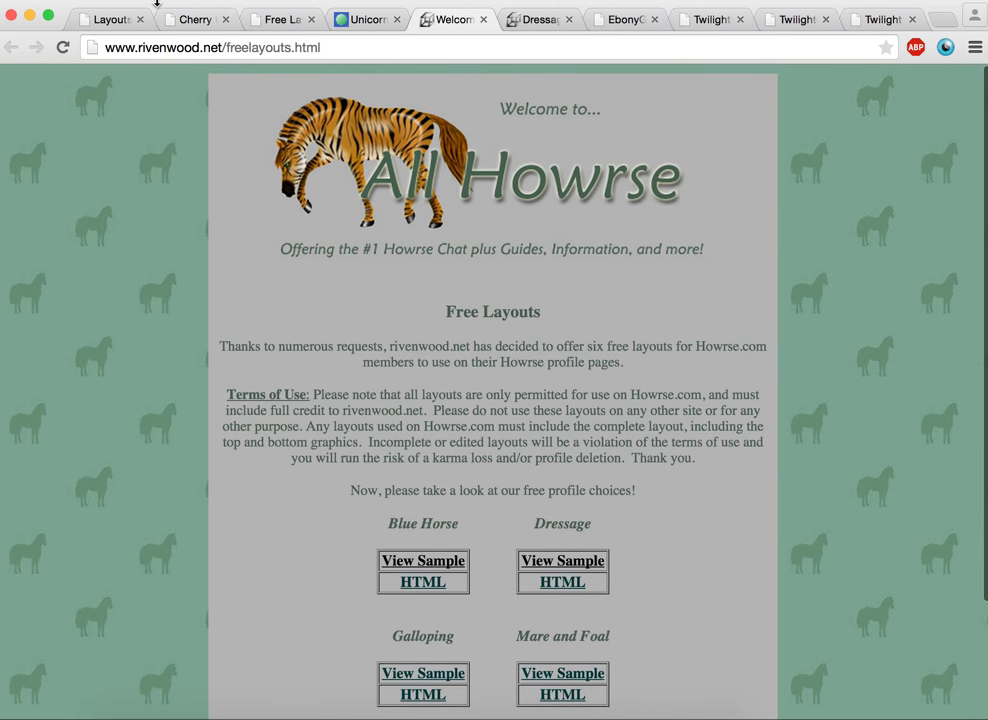
click(440, 562)
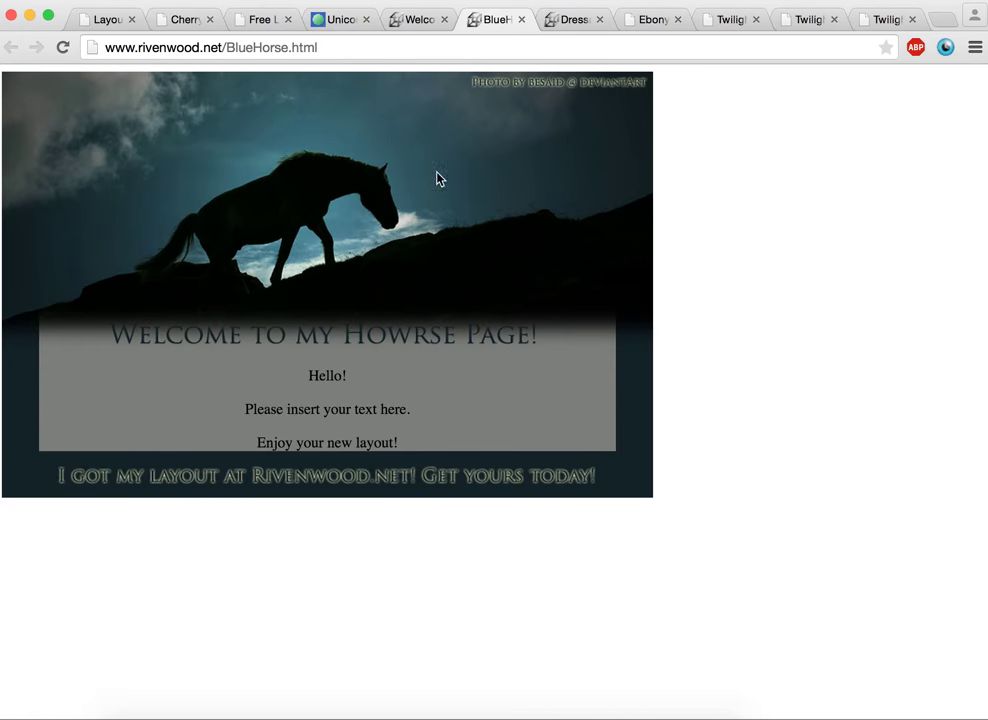
click(567, 21)
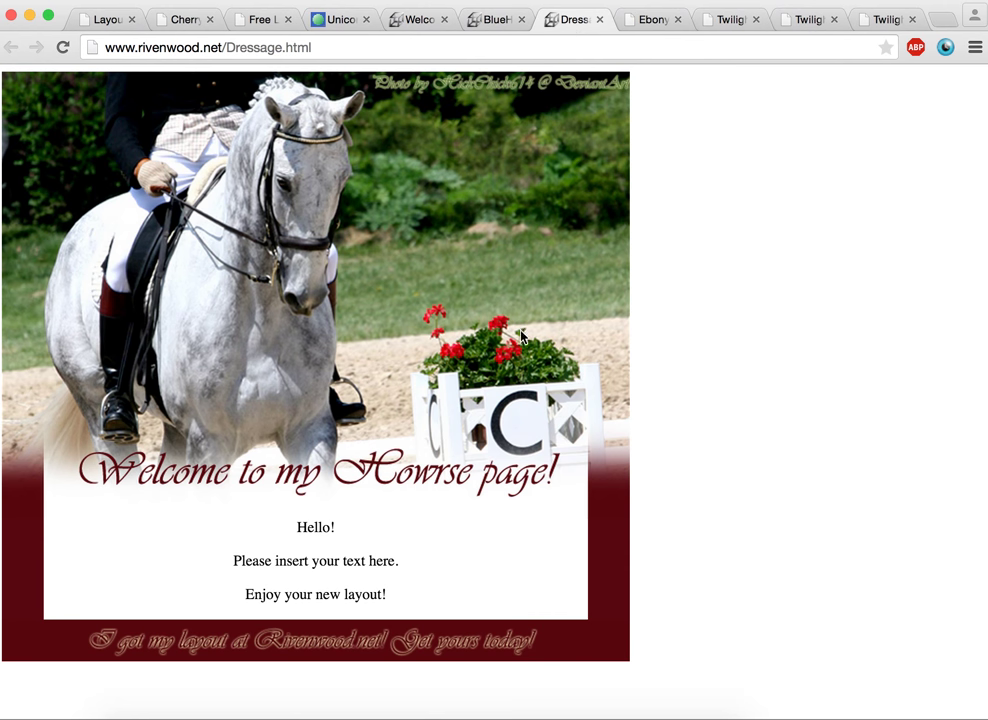
Step: Browse the free pre-designed horse layouts and their HTML code boxes on the Ebony Graphix site
click(636, 18)
scroll(541, 215, up, 7)
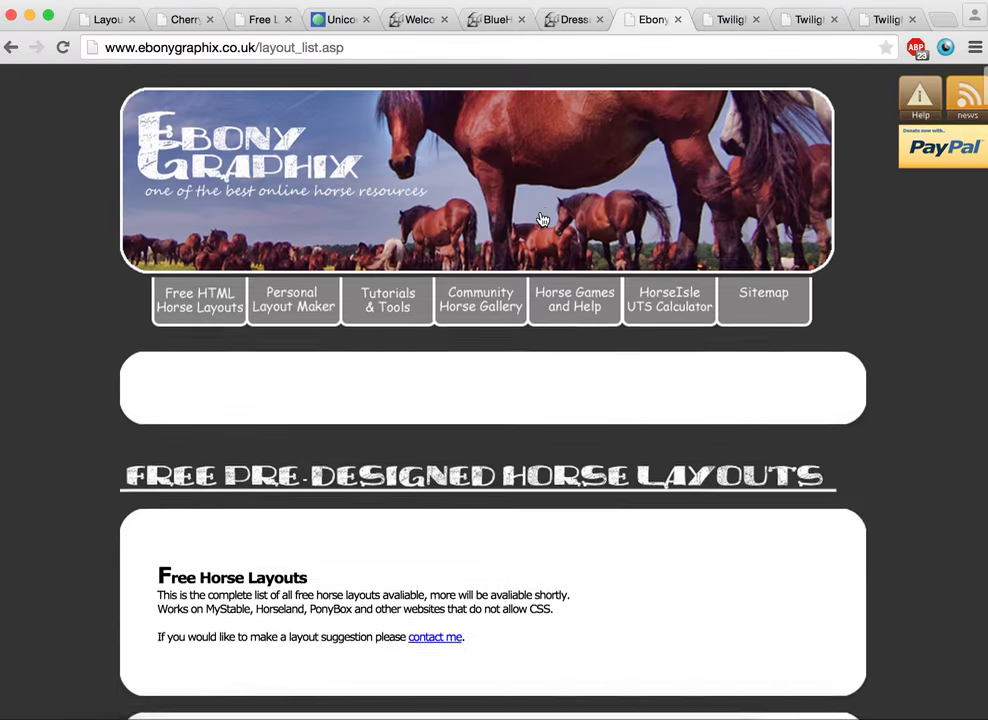
scroll(541, 219, down, 1)
scroll(535, 258, down, 10)
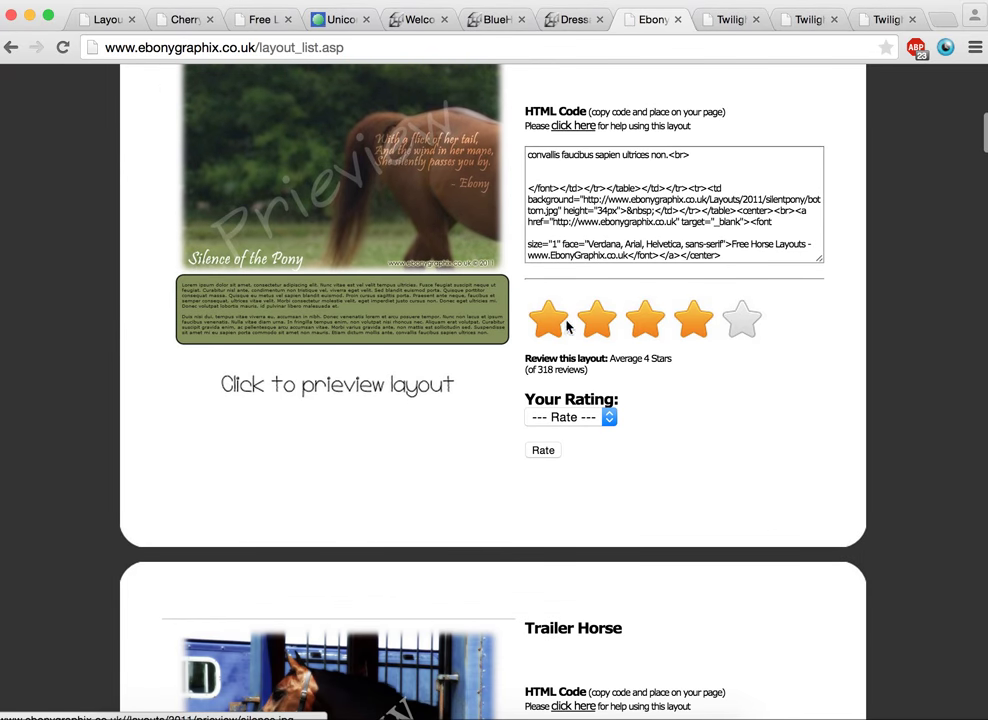
scroll(646, 223, down, 2)
scroll(645, 226, down, 5)
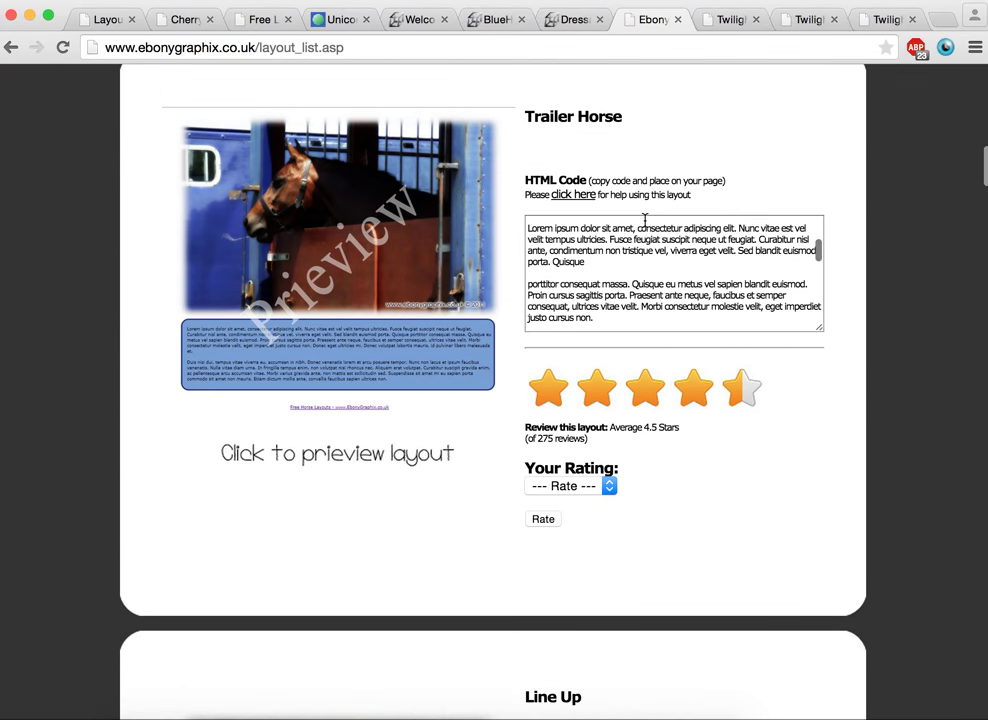
Step: Switch to the Howrse tab holding the original presentation code, return it to normal mode, and save it to restore the original presentation
click(733, 20)
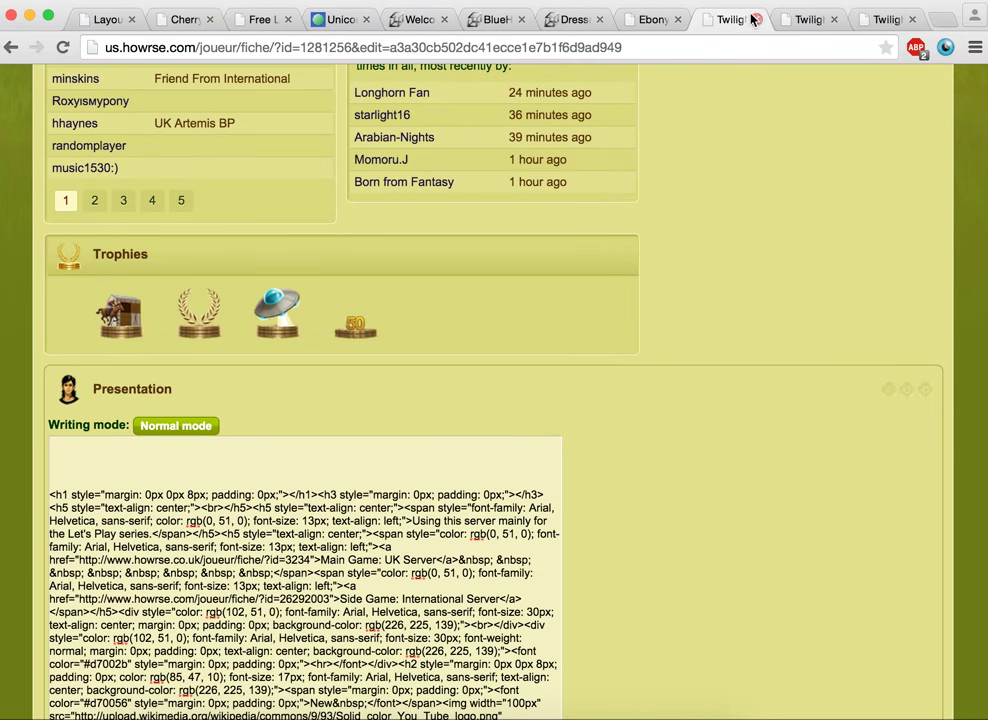
click(790, 20)
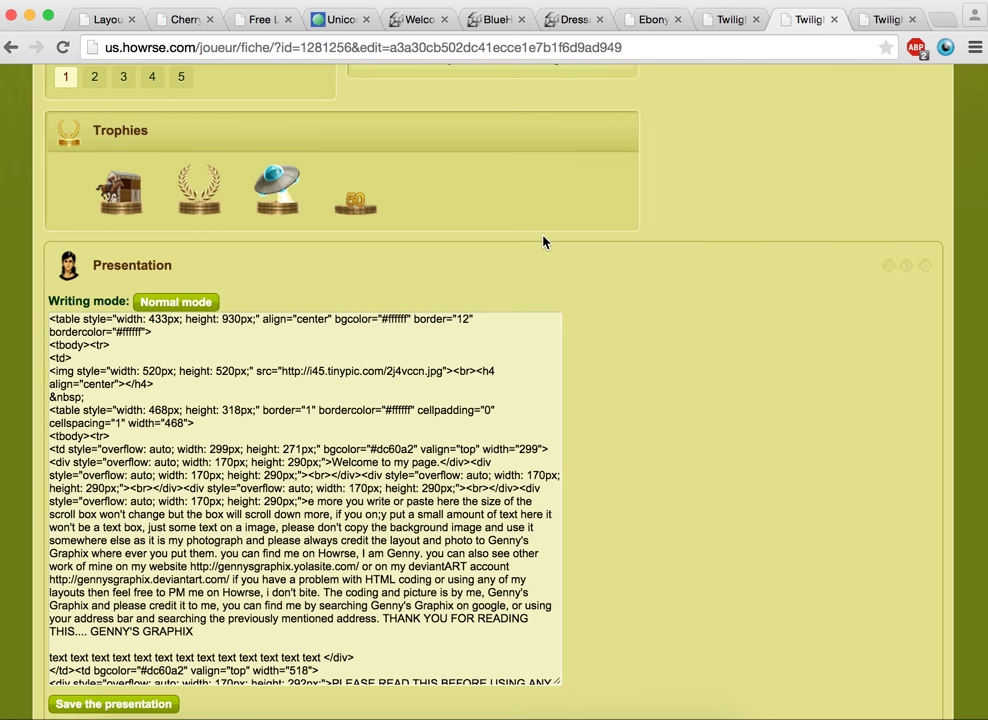
scroll(543, 241, up, 5)
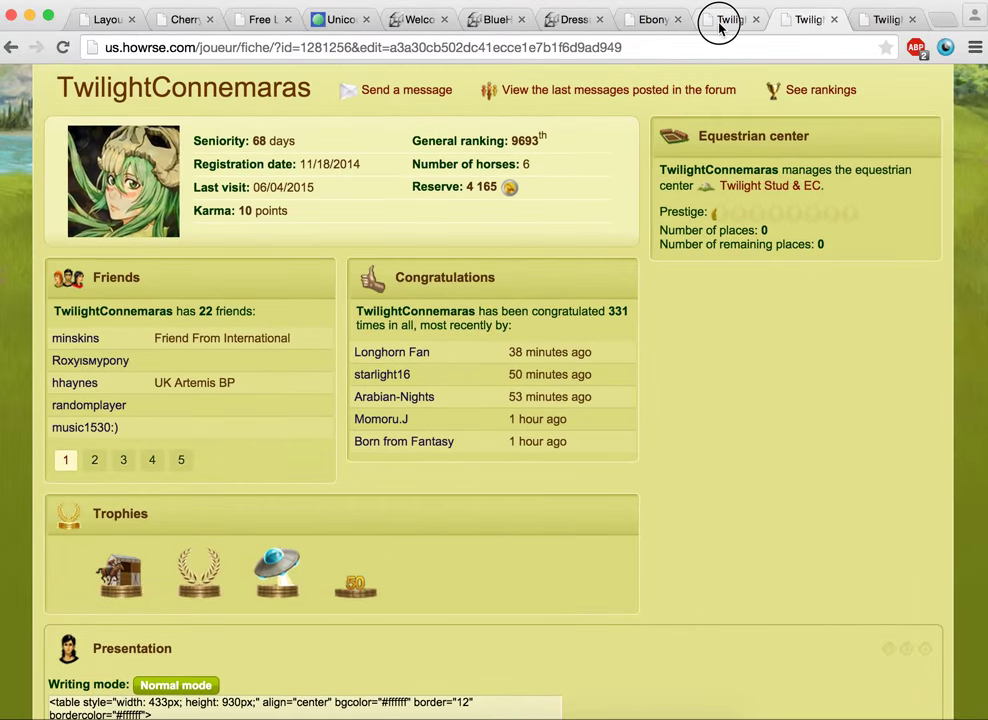
click(719, 20)
scroll(534, 434, down, 10)
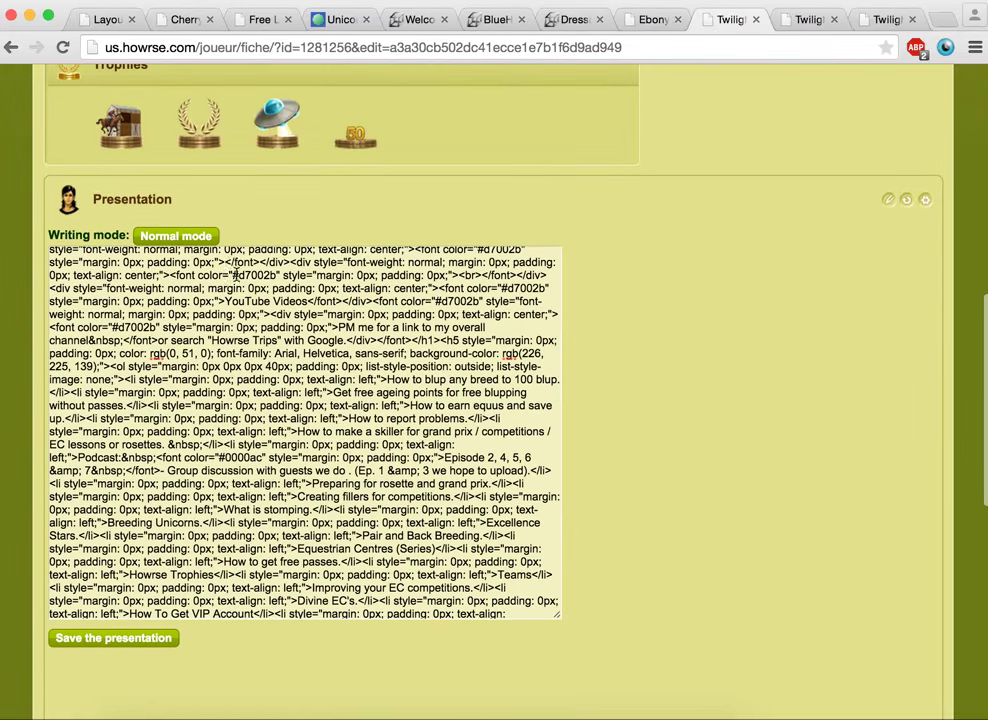
click(190, 236)
click(116, 652)
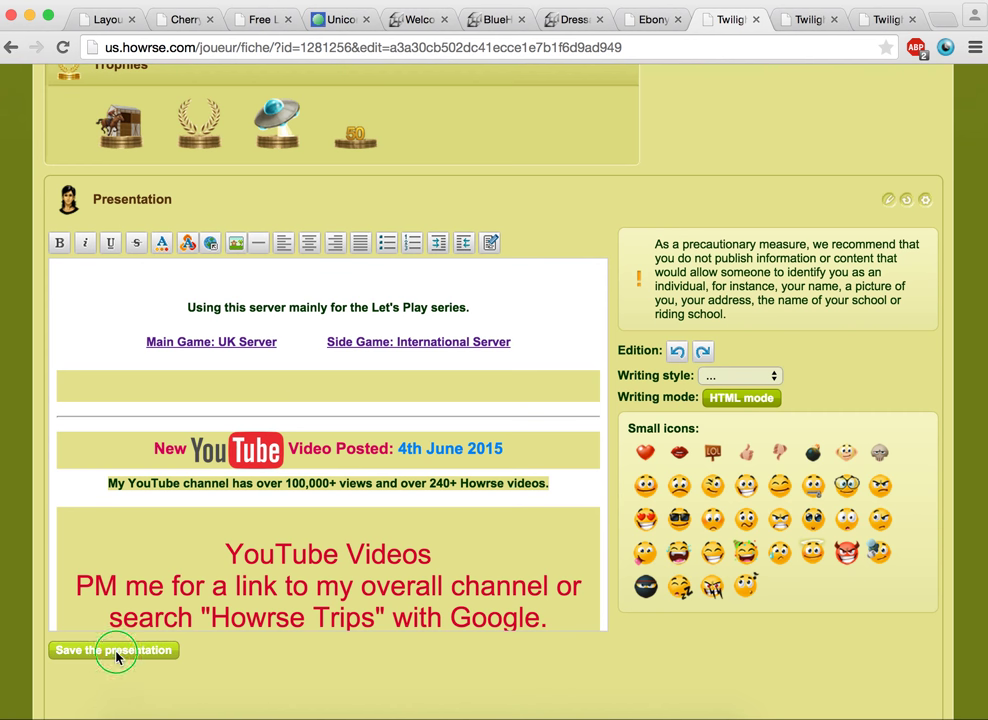
right_click(116, 655)
click(84, 653)
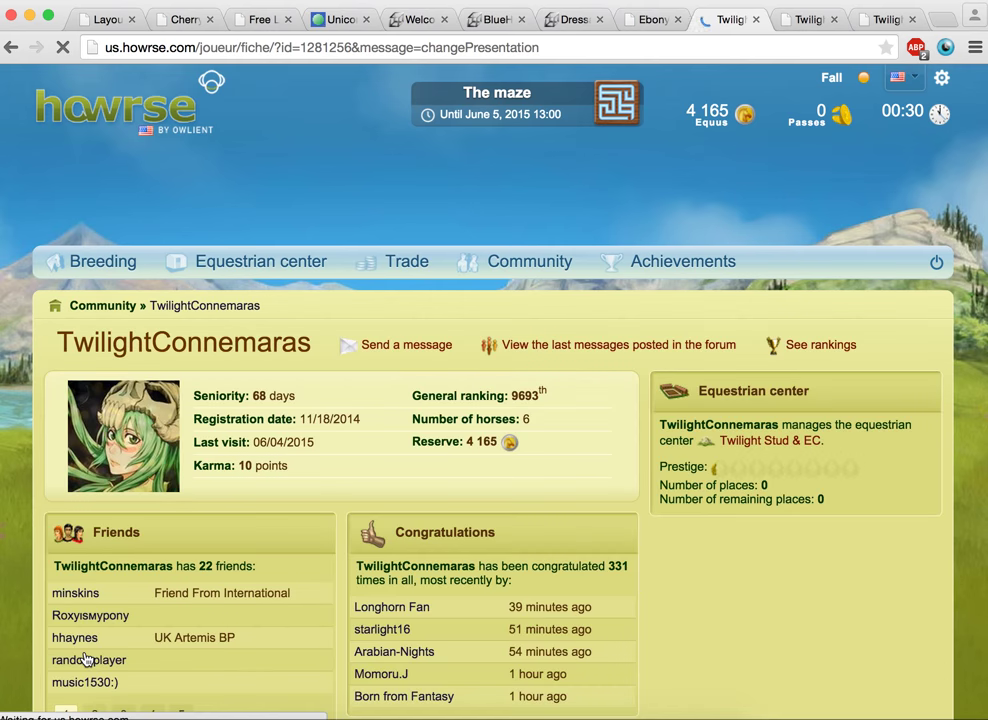
scroll(732, 315, down, 5)
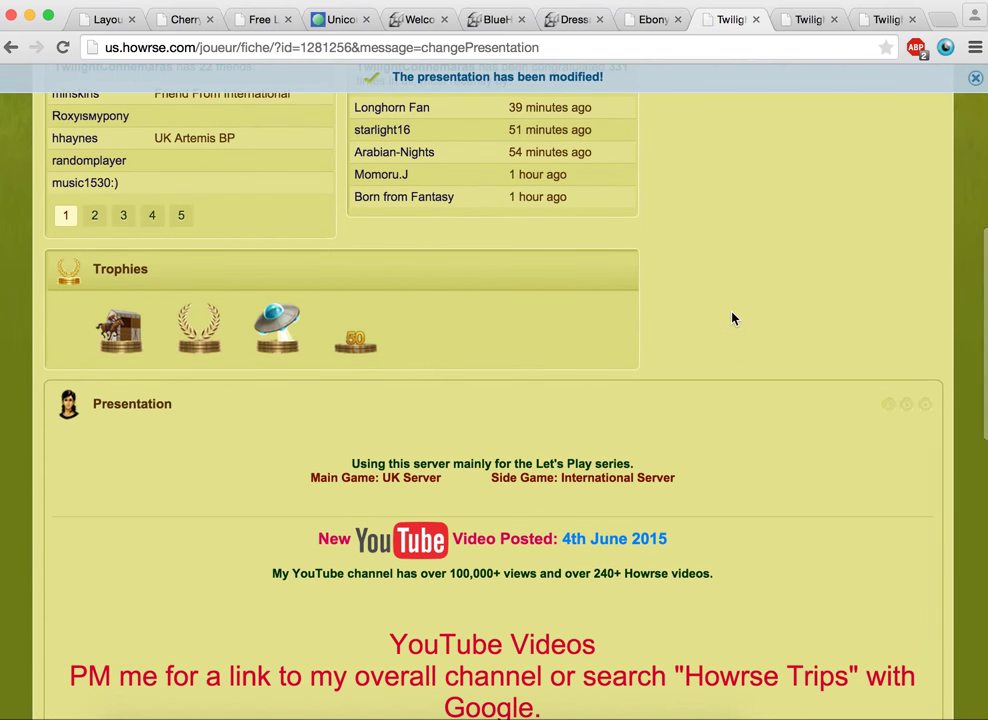